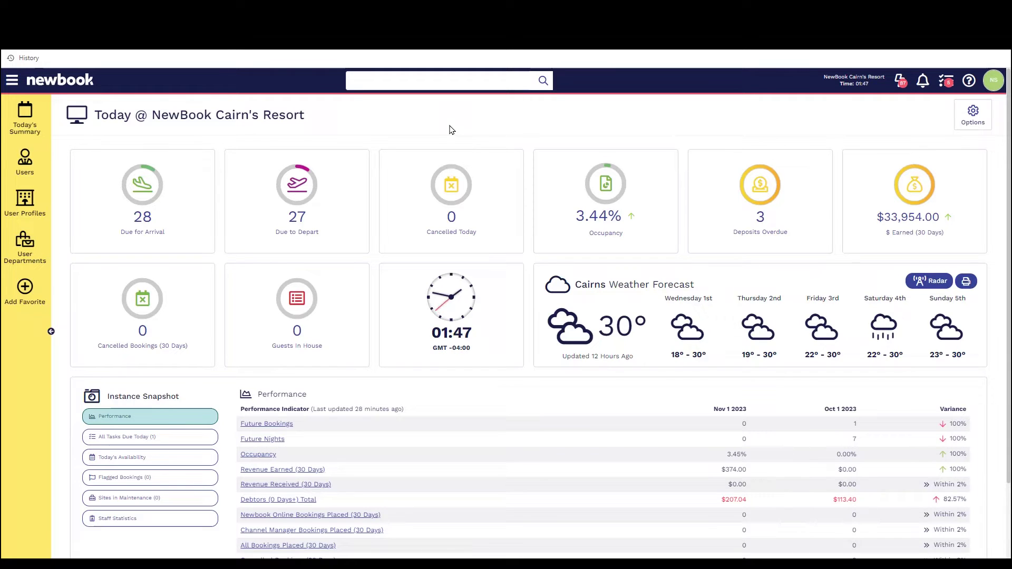
# Step: Open the account dropdown from the NS avatar in the top-right header
pyautogui.click(993, 80)
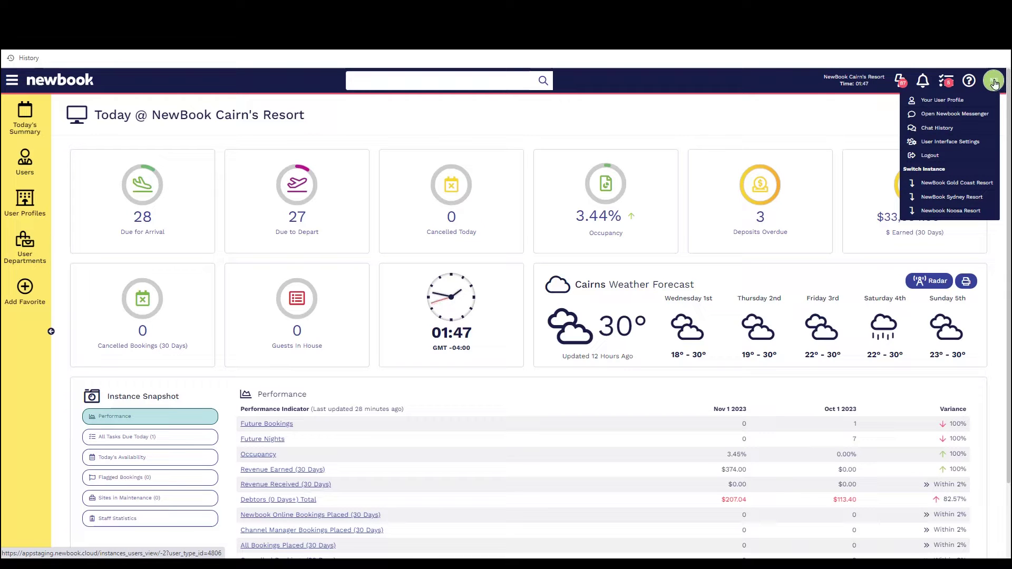
# Step: Open the Newbook Support user profile and review its email, mobile and password fields
pyautogui.click(943, 102)
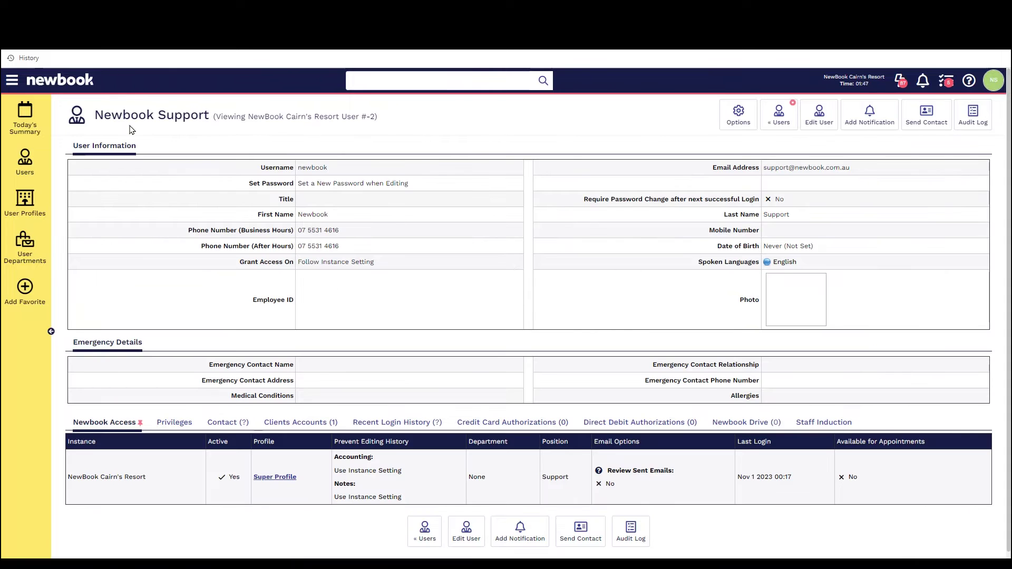
pyautogui.moveTo(95, 116); pyautogui.dragTo(415, 114)
pyautogui.click(415, 113)
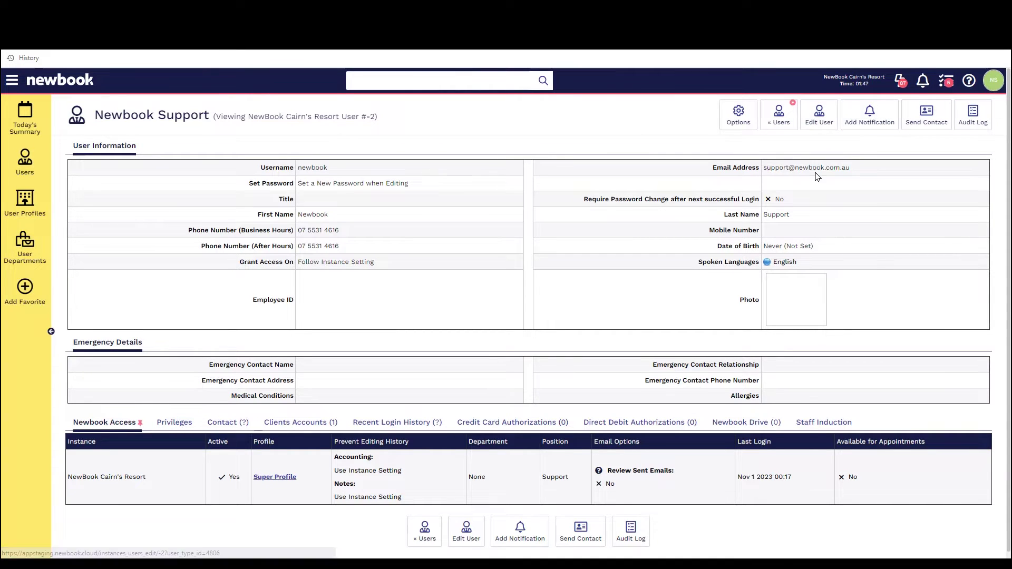
pyautogui.moveTo(708, 169); pyautogui.dragTo(776, 167)
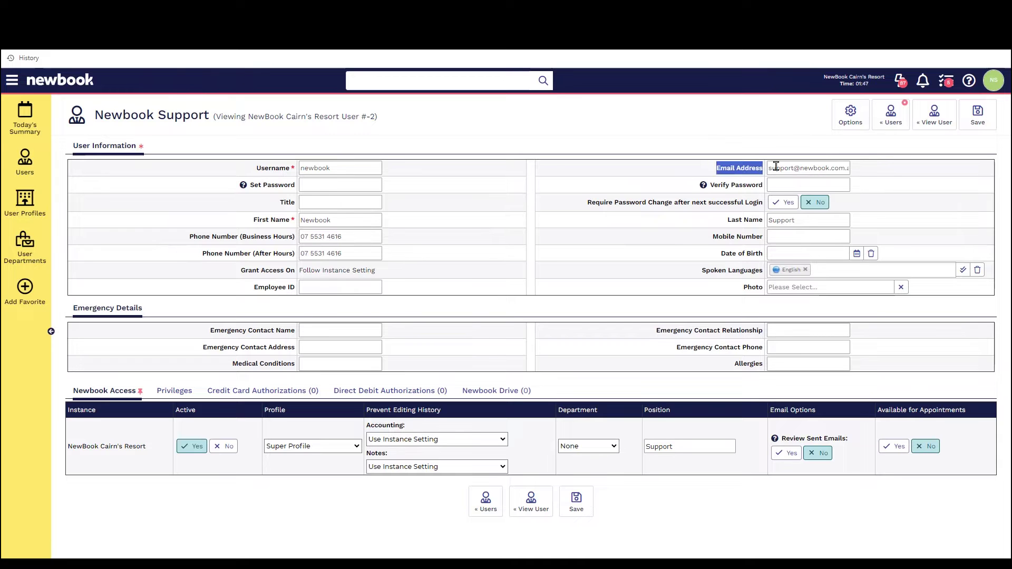
pyautogui.moveTo(709, 237); pyautogui.dragTo(768, 237)
pyautogui.moveTo(250, 185); pyautogui.dragTo(296, 185)
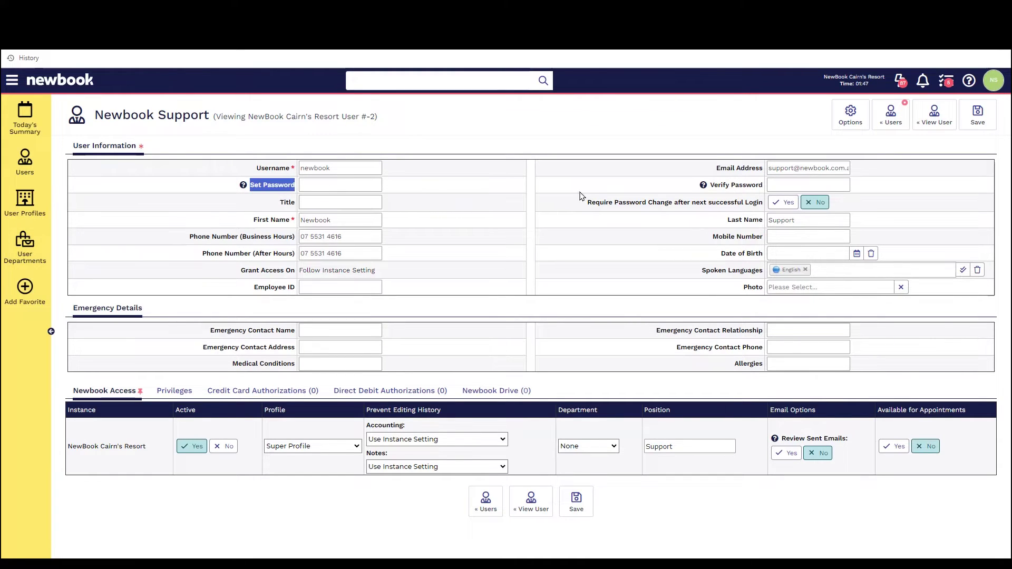
pyautogui.moveTo(710, 185); pyautogui.dragTo(763, 185)
pyautogui.click(869, 190)
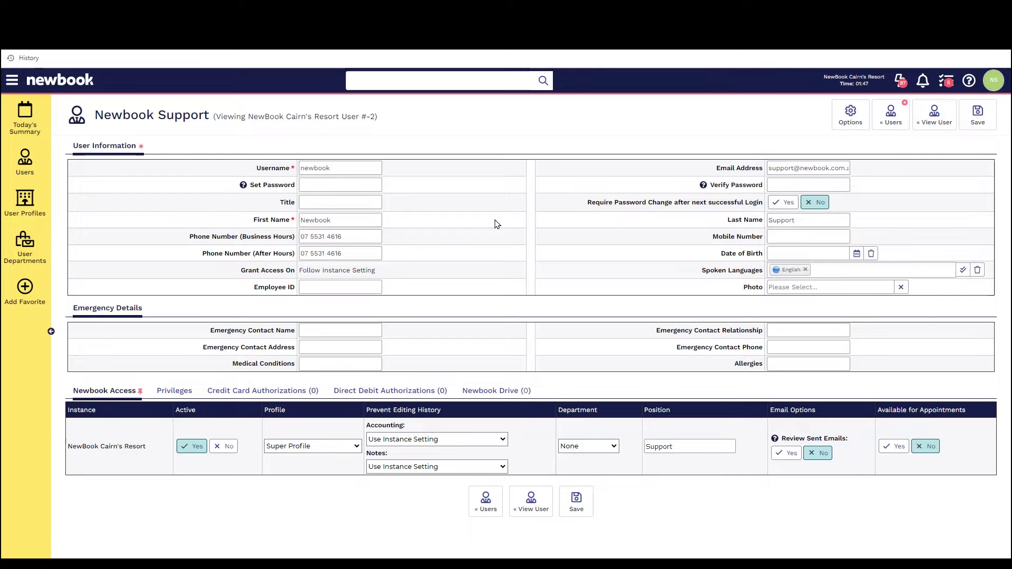
# Step: Check the available profiles in the Profile dropdown and close it, keeping Super Profile
pyautogui.doubleClick(274, 412)
pyautogui.click(305, 445)
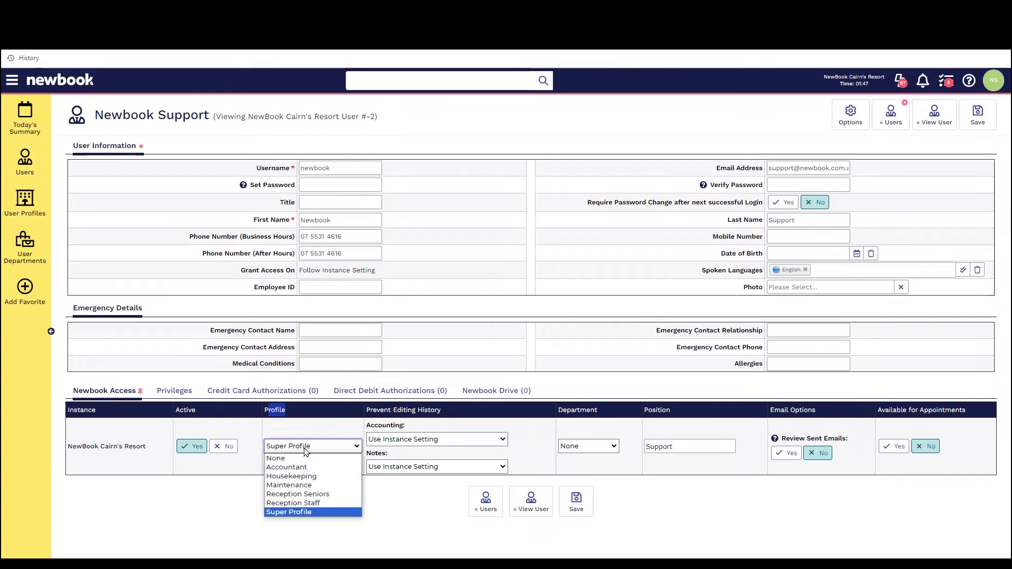
pyautogui.click(384, 508)
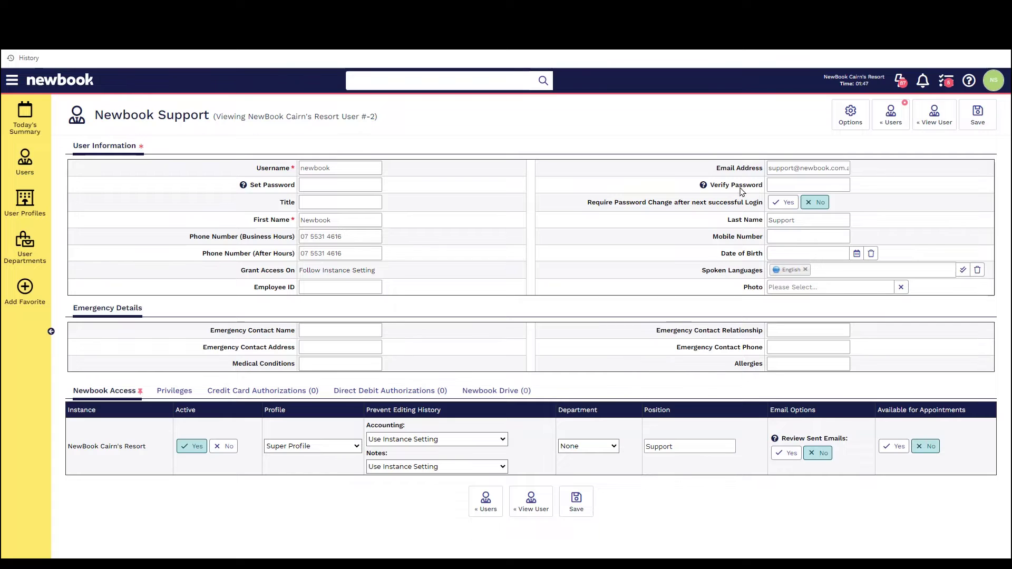
pyautogui.moveTo(715, 168); pyautogui.dragTo(763, 169)
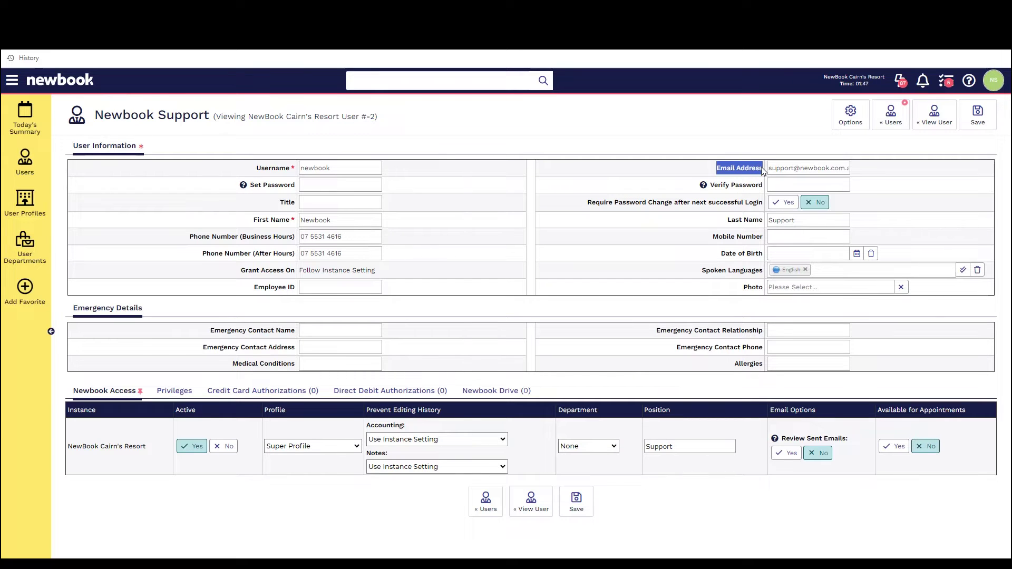
pyautogui.moveTo(715, 239); pyautogui.dragTo(764, 240)
pyautogui.click(933, 240)
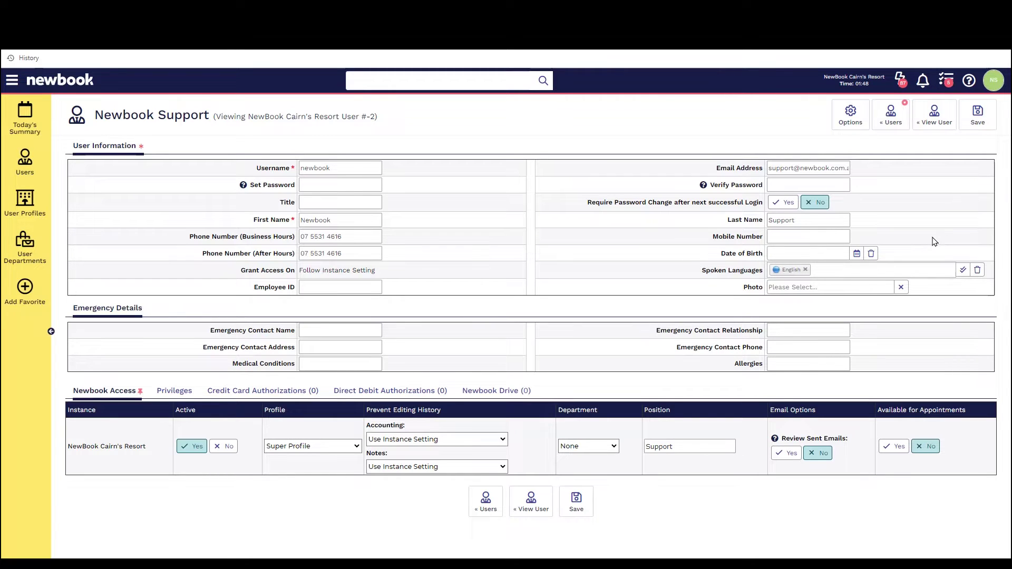
# Step: Find 'users' in the menu search and open the Users list
pyautogui.moveTo(997, 86)
pyautogui.click(12, 80)
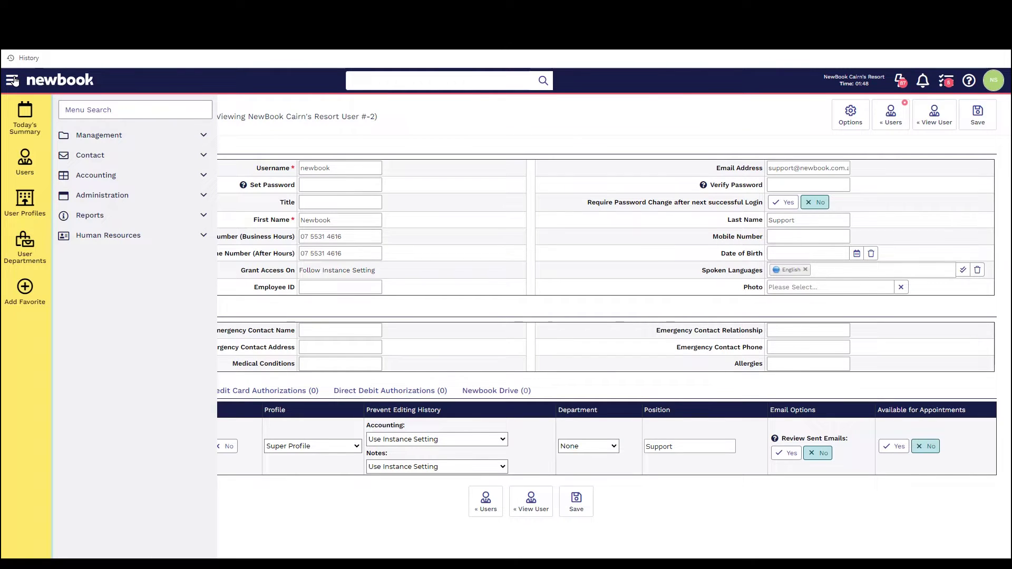
pyautogui.write('users')
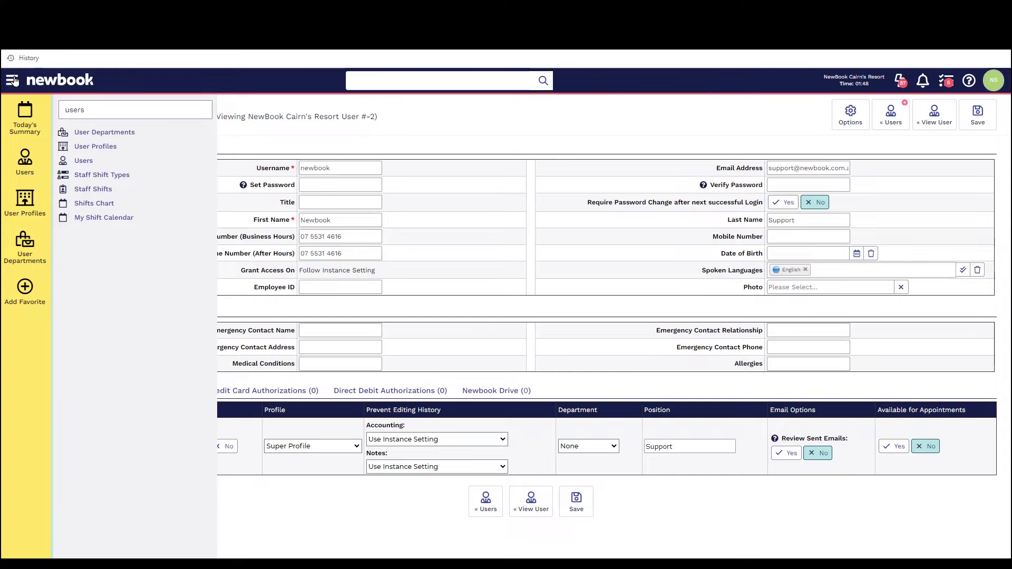
pyautogui.click(84, 161)
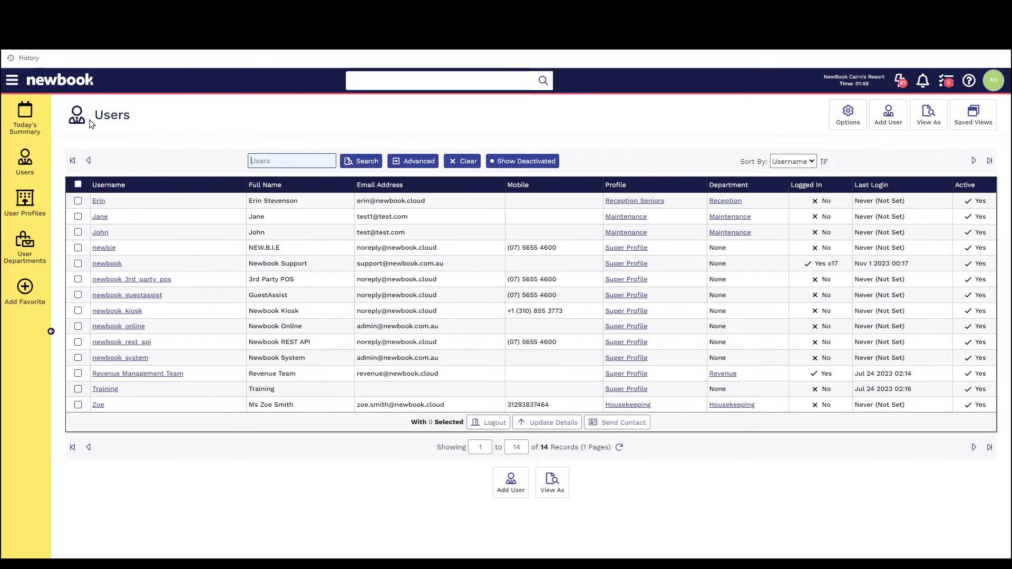
pyautogui.moveTo(90, 122); pyautogui.dragTo(131, 116)
# Step: Tick the first four users in the list, then untick them again
pyautogui.click(125, 203)
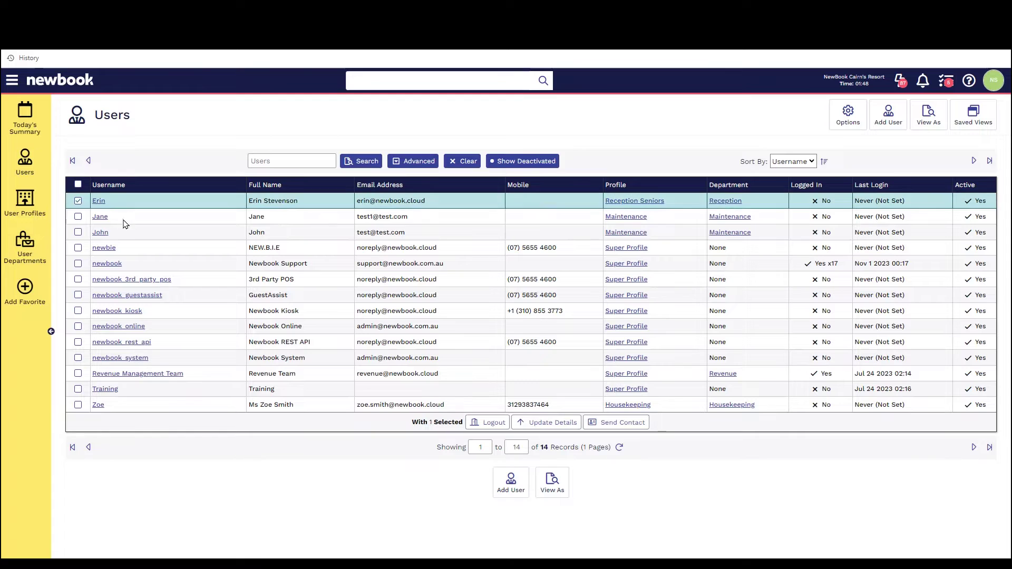
pyautogui.click(124, 220)
pyautogui.click(124, 233)
pyautogui.click(123, 243)
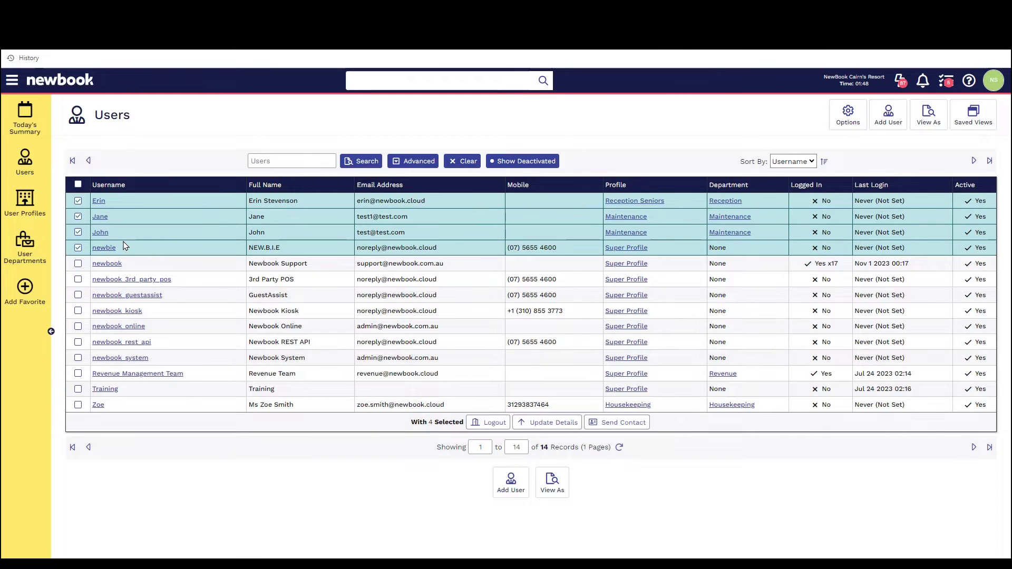
pyautogui.click(125, 246)
pyautogui.click(125, 232)
pyautogui.click(124, 217)
pyautogui.click(125, 201)
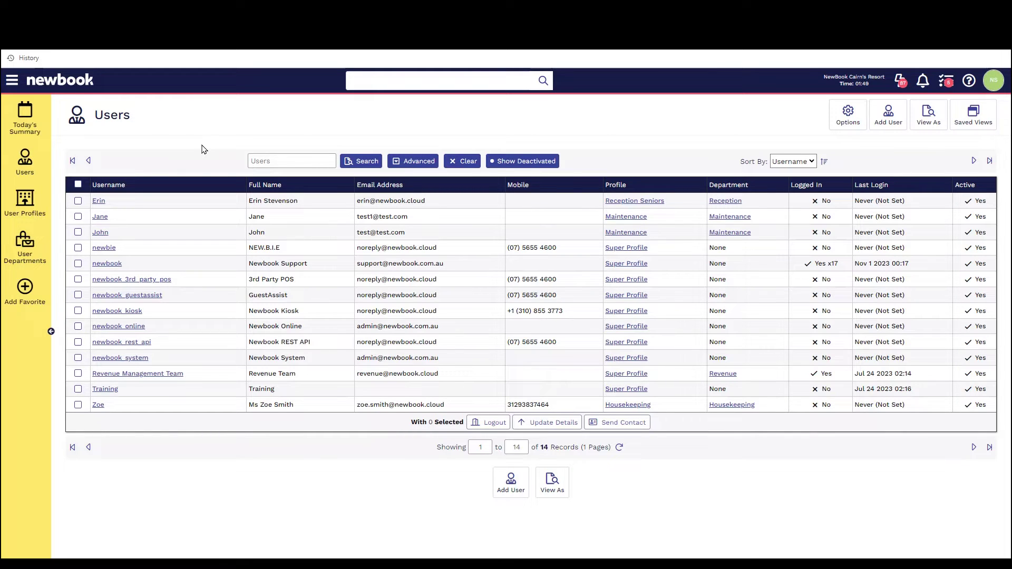
# Step: Set the Training user's Active flag to No through Update Details and confirm
pyautogui.click(178, 393)
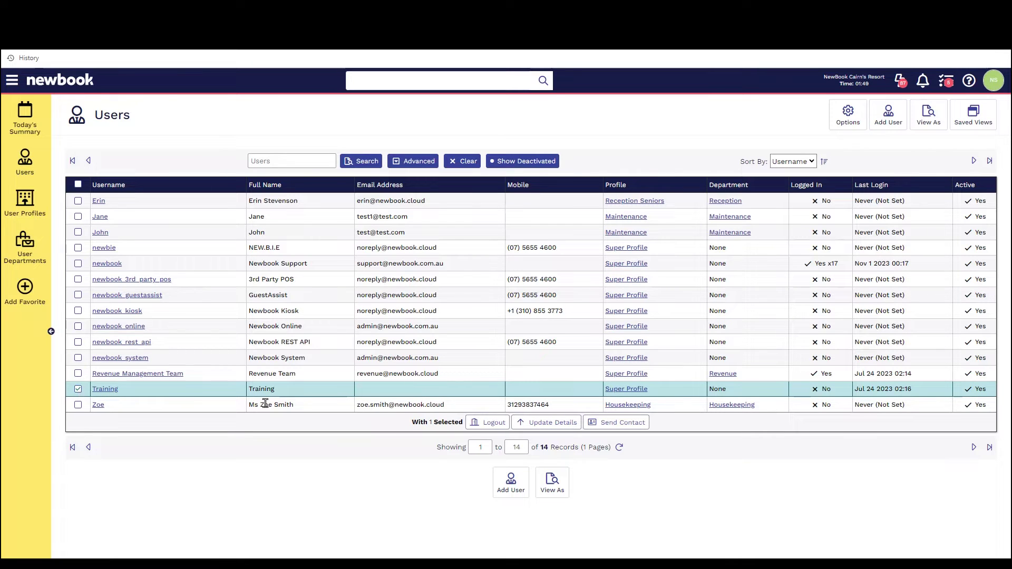
pyautogui.moveTo(419, 422); pyautogui.dragTo(464, 423)
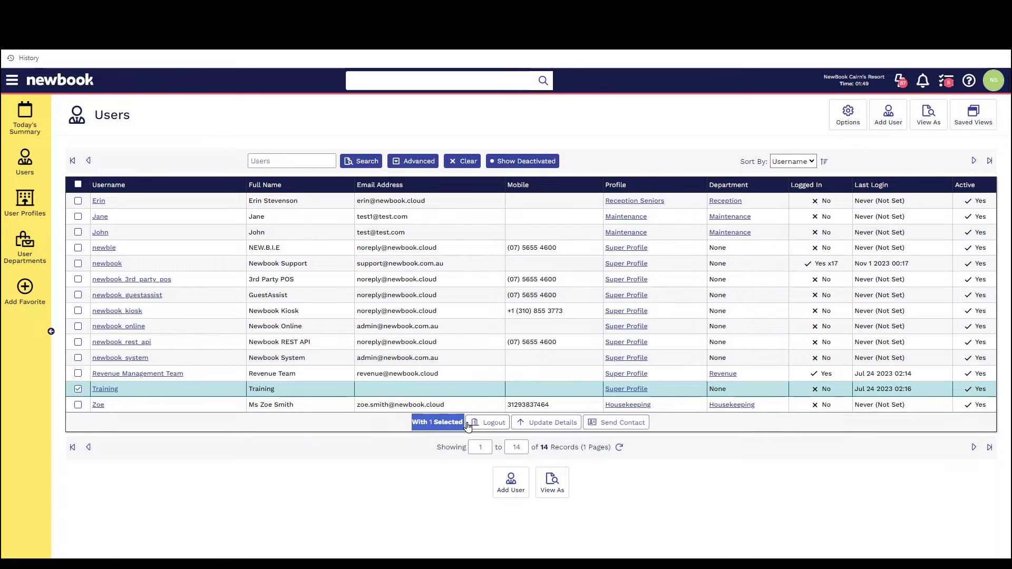
pyautogui.click(548, 423)
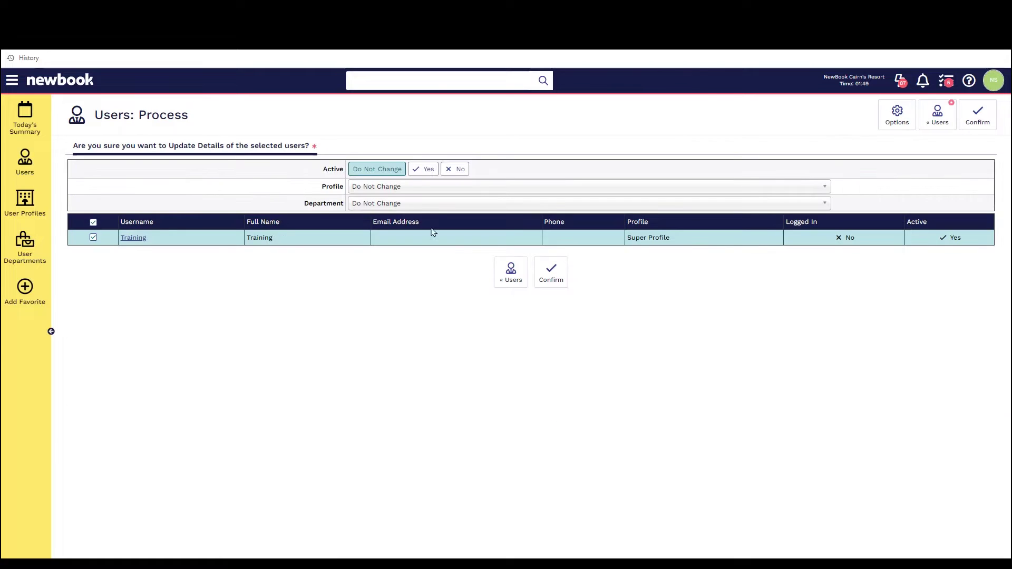
pyautogui.moveTo(314, 173); pyautogui.dragTo(336, 172)
pyautogui.click(460, 171)
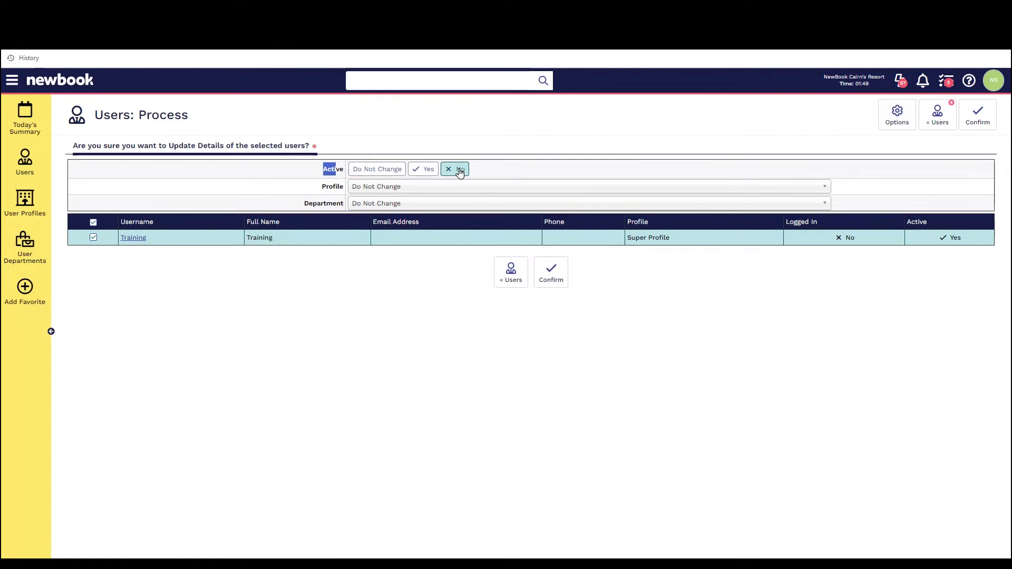
pyautogui.click(559, 273)
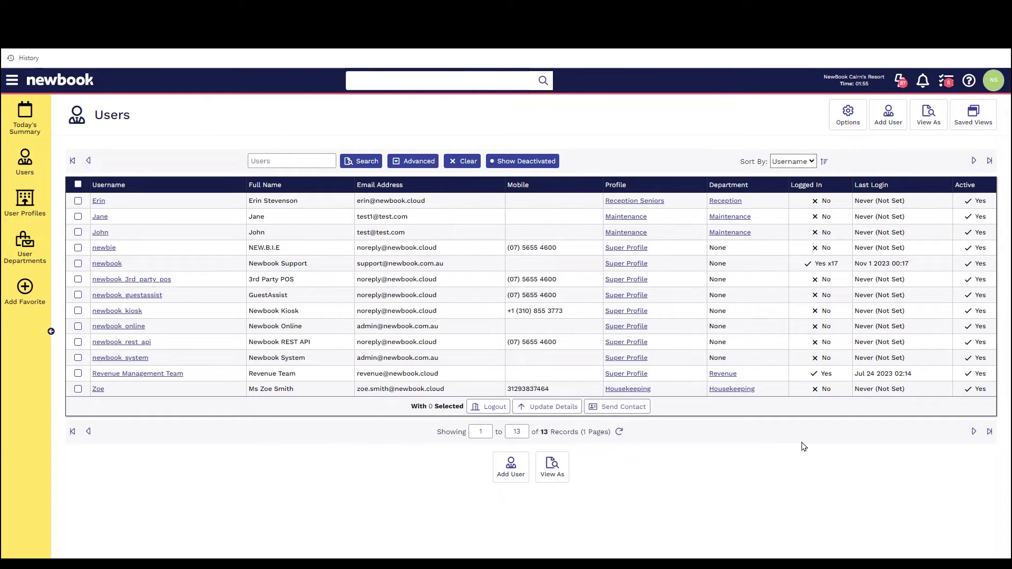
# Step: Open the first user's record for editing, review its contact and password fields, and save it
pyautogui.click(99, 202)
pyautogui.moveTo(94, 116); pyautogui.dragTo(370, 122)
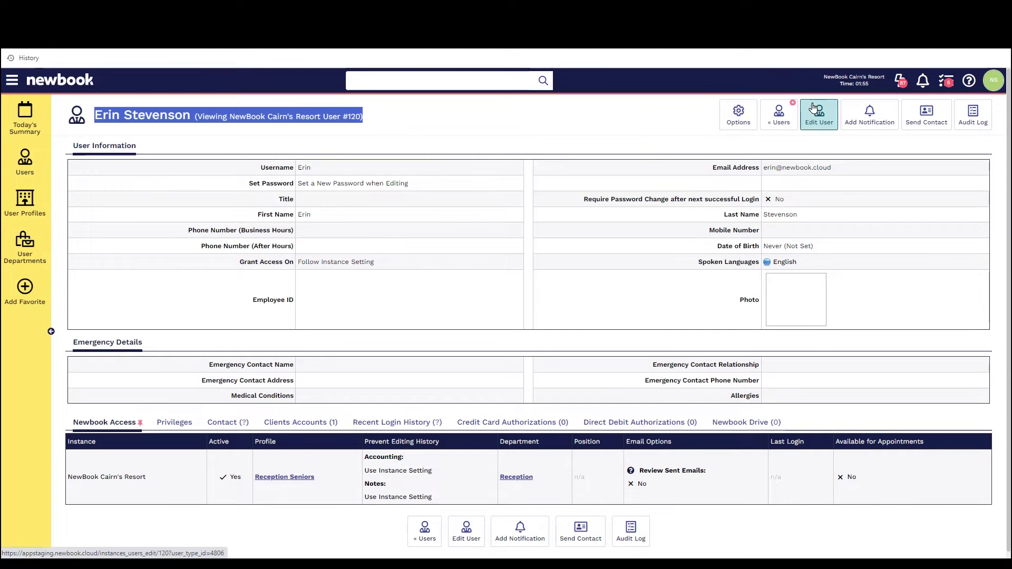
pyautogui.click(814, 120)
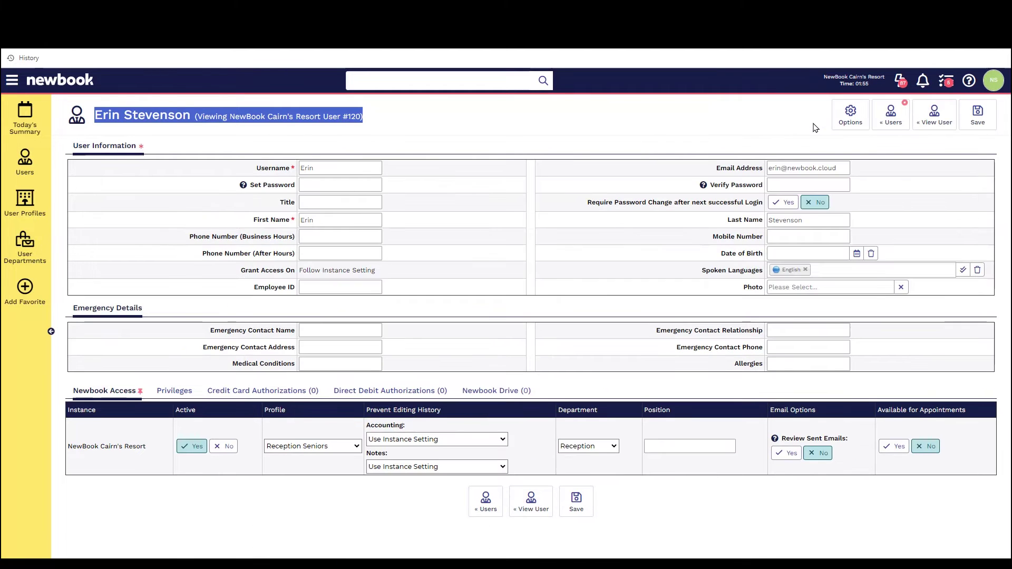
pyautogui.moveTo(715, 168); pyautogui.dragTo(762, 168)
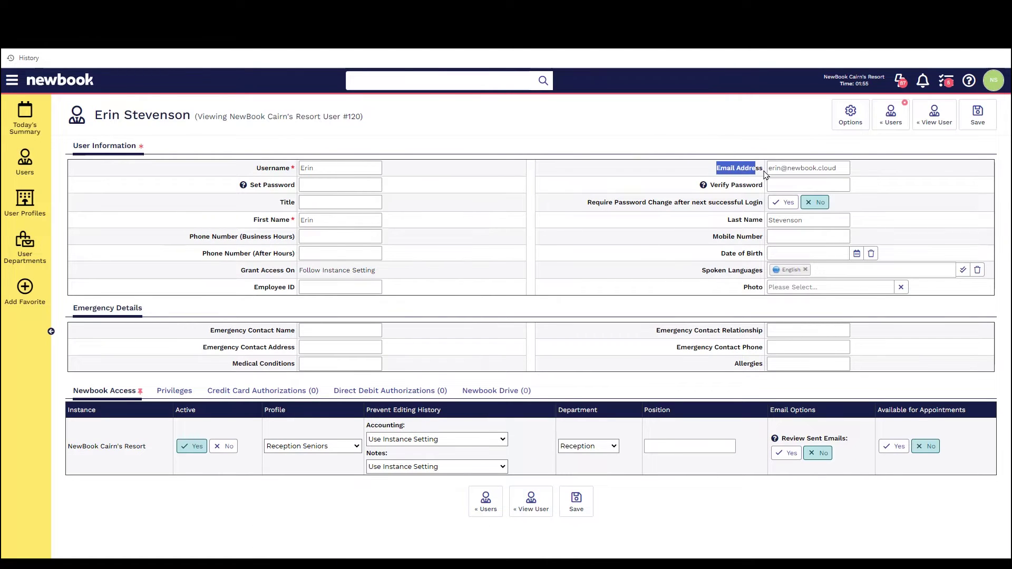
pyautogui.moveTo(727, 220); pyautogui.dragTo(765, 236)
pyautogui.moveTo(252, 189); pyautogui.dragTo(295, 187)
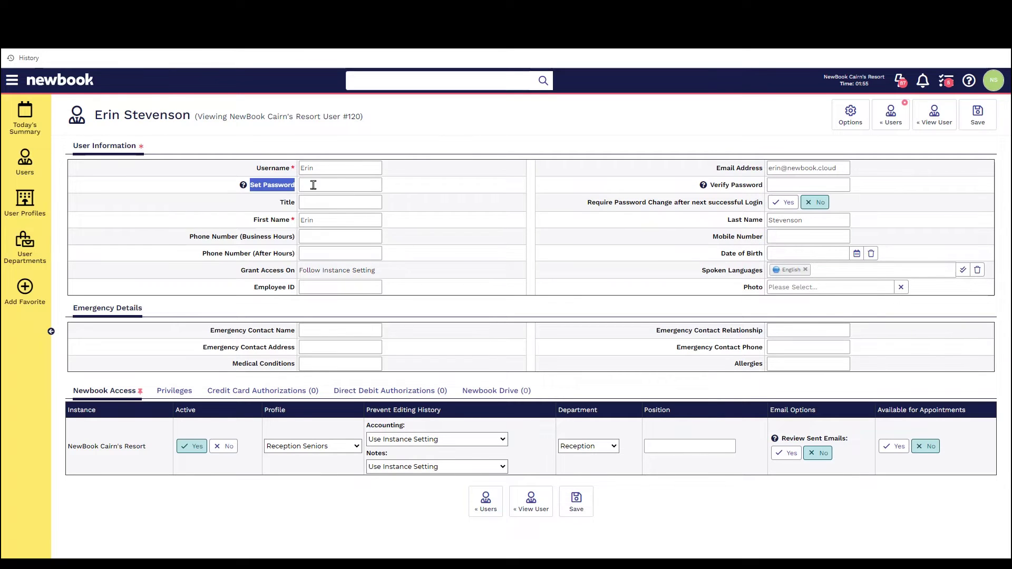
pyautogui.moveTo(716, 187); pyautogui.dragTo(765, 191)
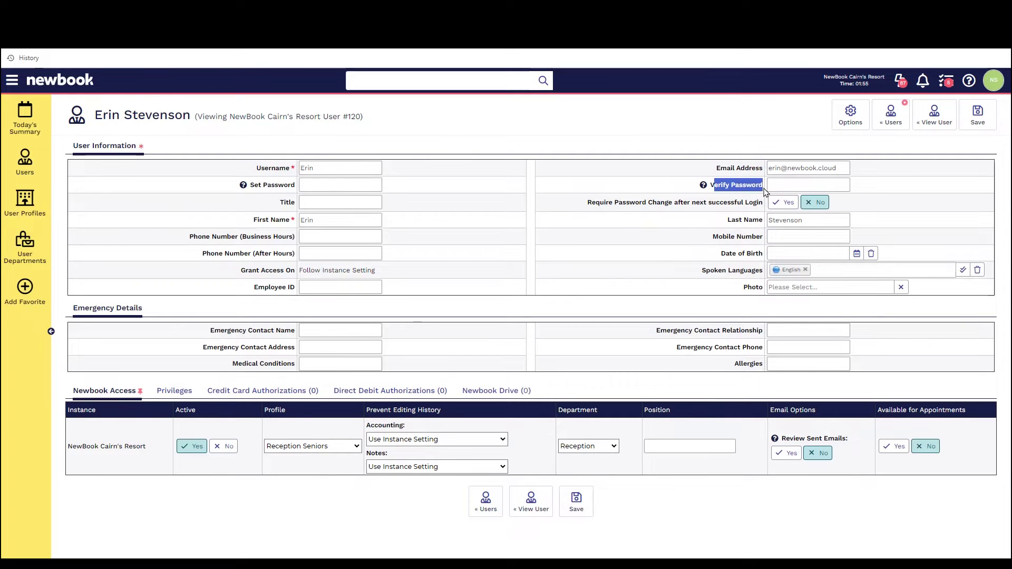
pyautogui.click(910, 201)
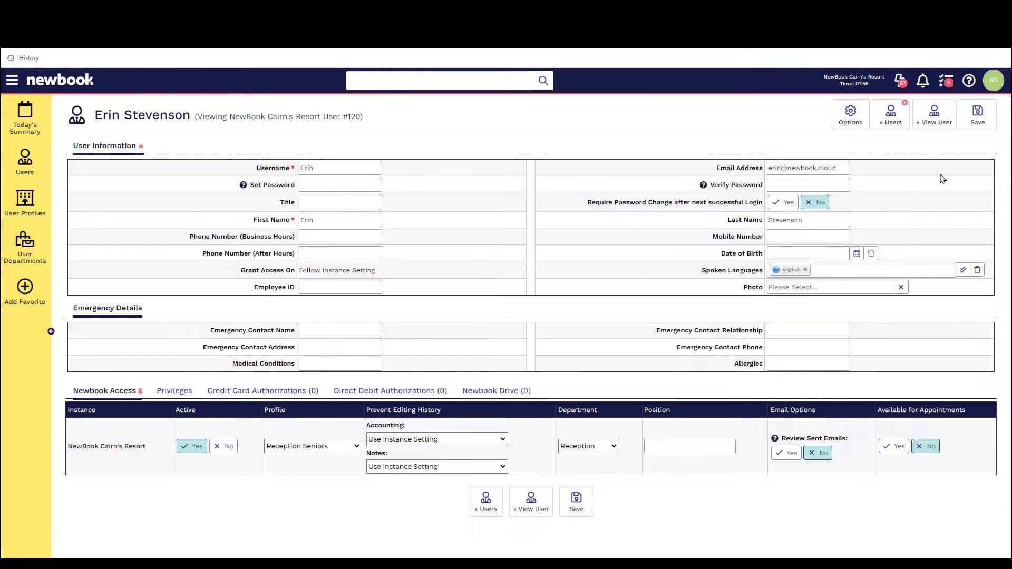
pyautogui.click(977, 113)
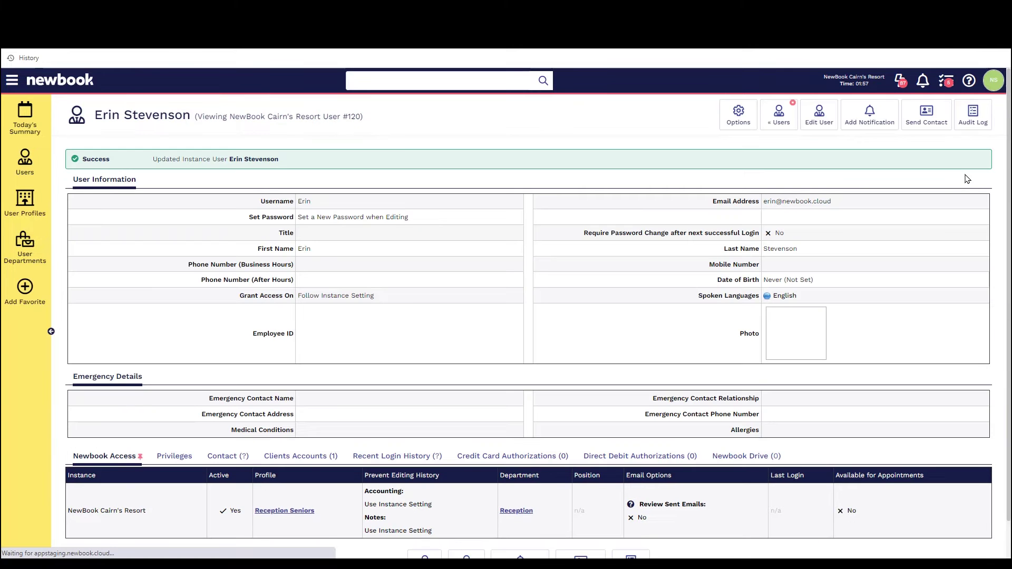
# Step: Return to the Users list and start a new user, reviewing Username, Email and Password fields
pyautogui.click(779, 111)
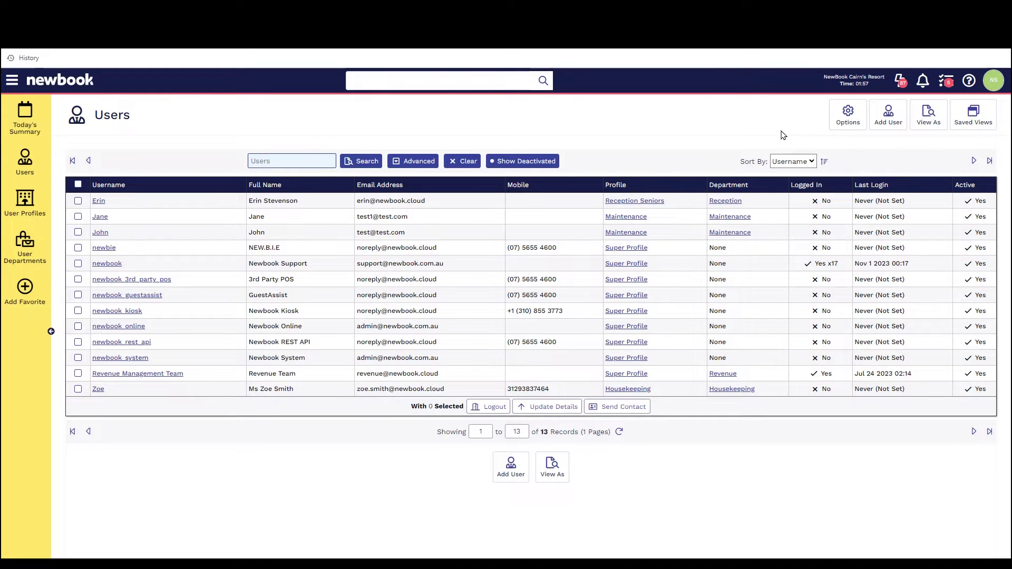
pyautogui.click(894, 115)
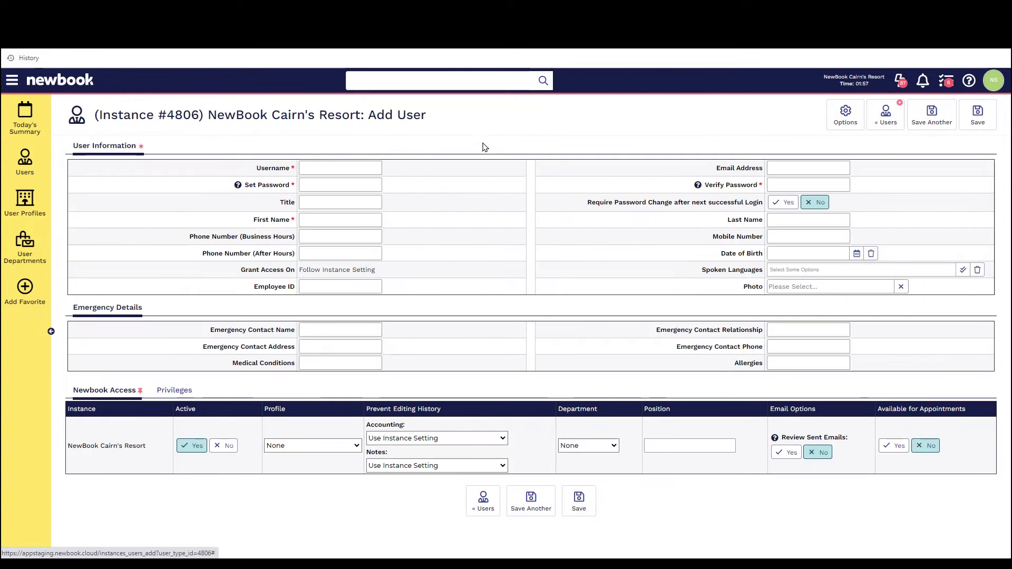
pyautogui.moveTo(243, 168); pyautogui.dragTo(289, 173)
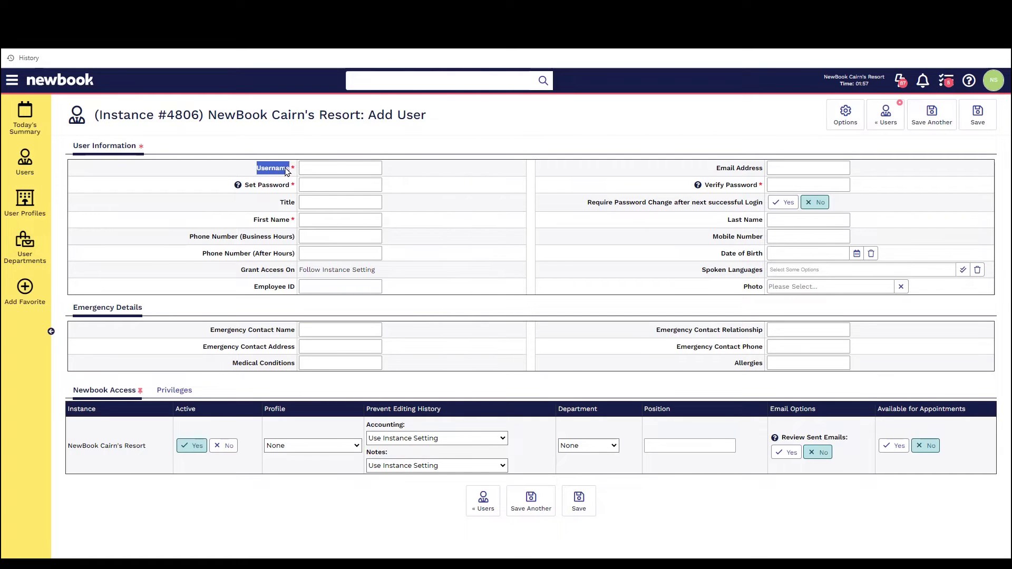
pyautogui.moveTo(715, 168); pyautogui.dragTo(766, 165)
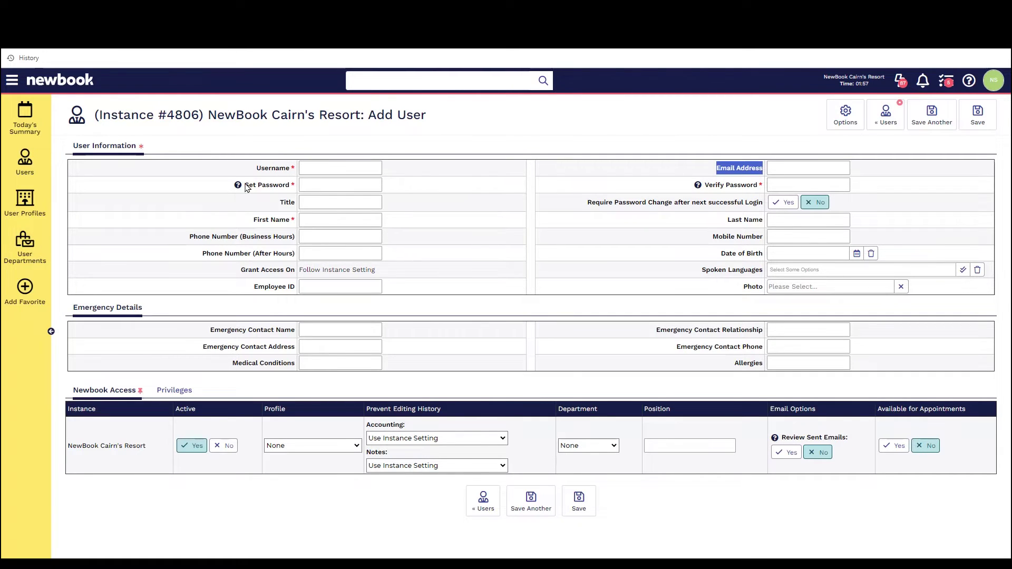
pyautogui.moveTo(245, 185); pyautogui.dragTo(301, 191)
pyautogui.moveTo(707, 186); pyautogui.dragTo(767, 190)
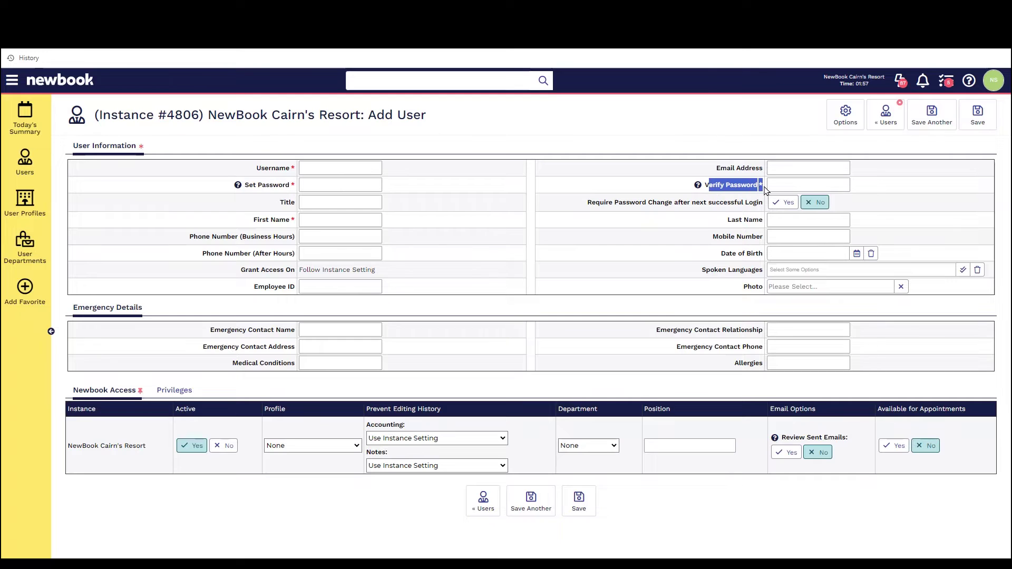
pyautogui.click(670, 220)
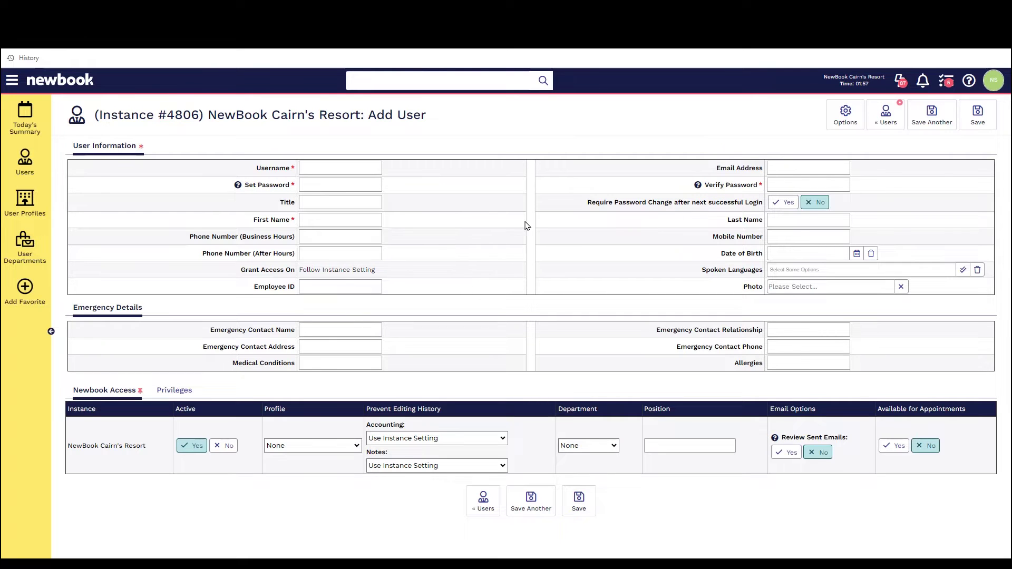
# Step: Assign the Housekeeping profile for NewBook Cairn's Resort access
pyautogui.moveTo(262, 414); pyautogui.dragTo(298, 412)
pyautogui.click(306, 445)
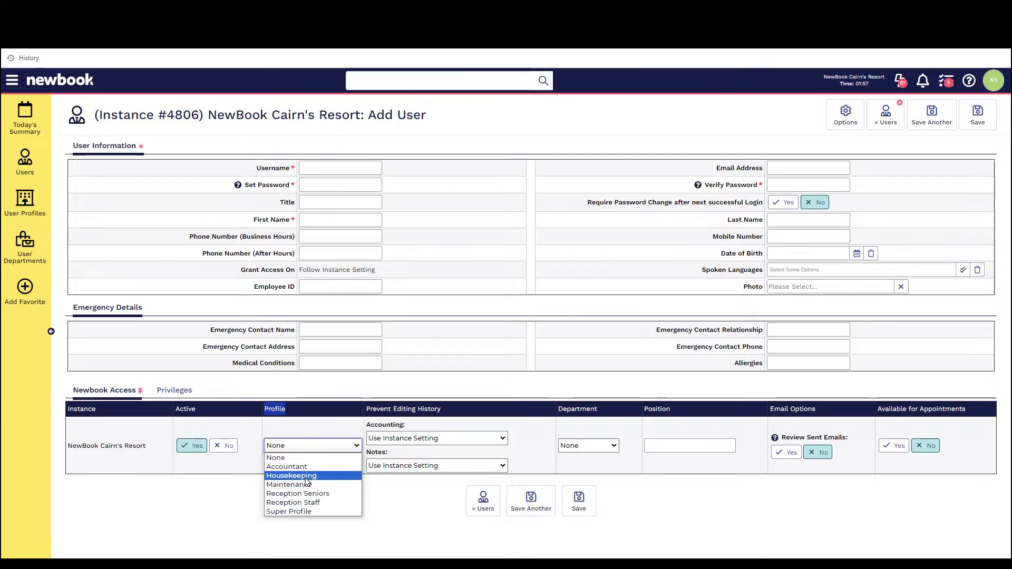
pyautogui.click(301, 476)
pyautogui.click(302, 476)
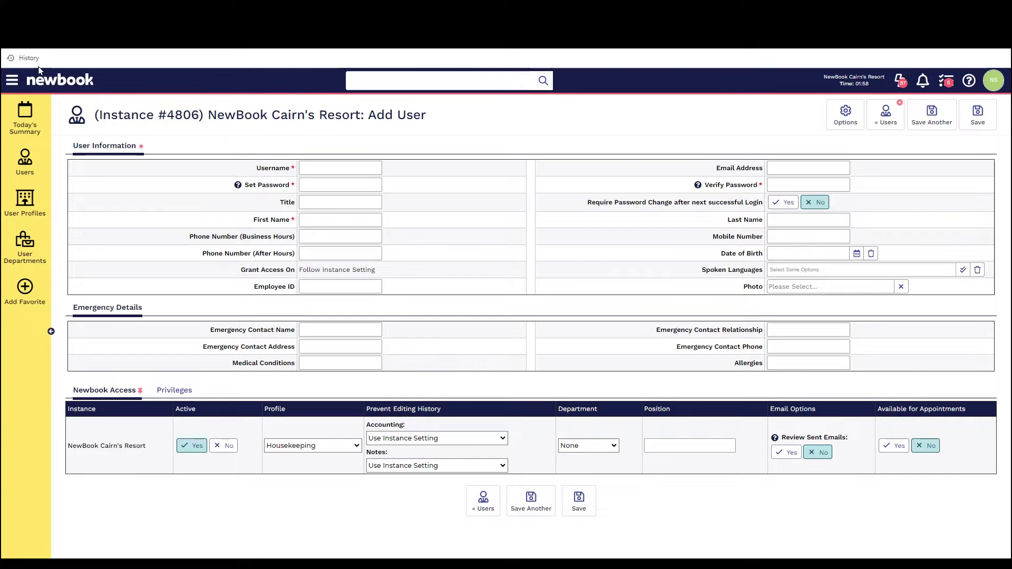
# Step: Open User Profiles via the 'user p' menu search and select then clear five profiles
pyautogui.click(11, 83)
pyautogui.write('user p')
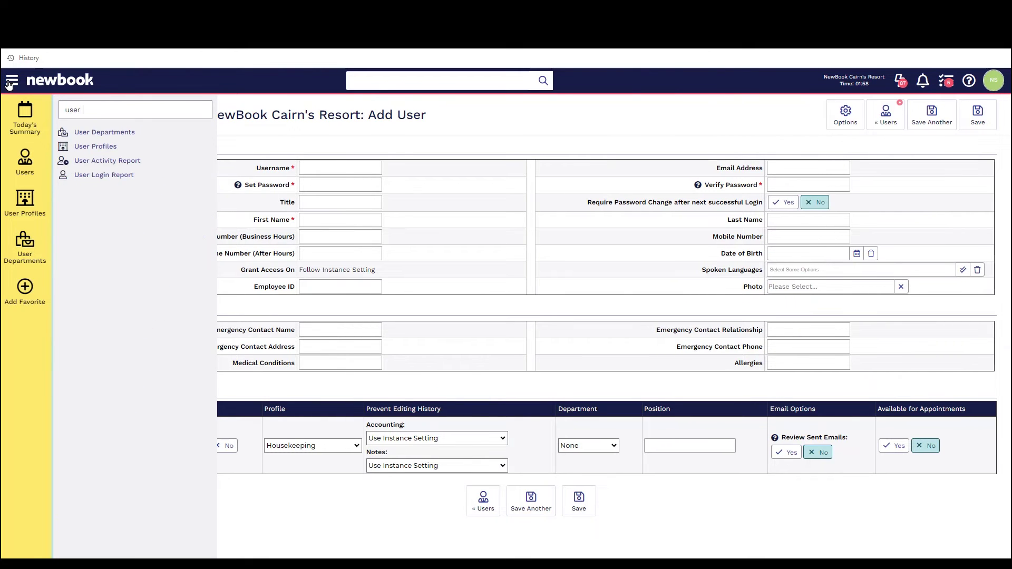
pyautogui.click(114, 131)
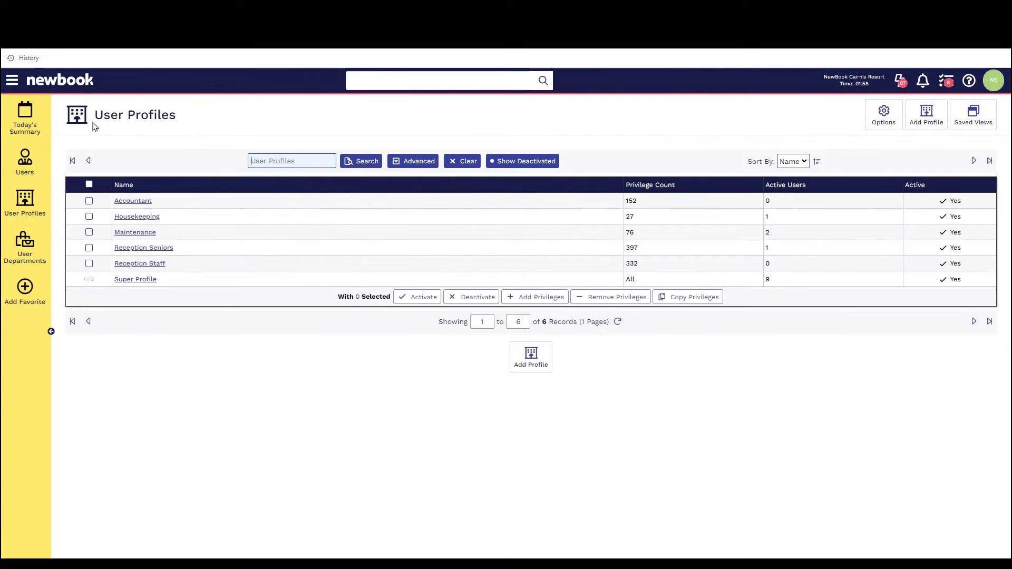
pyautogui.moveTo(179, 208); pyautogui.dragTo(110, 285)
pyautogui.click(170, 284)
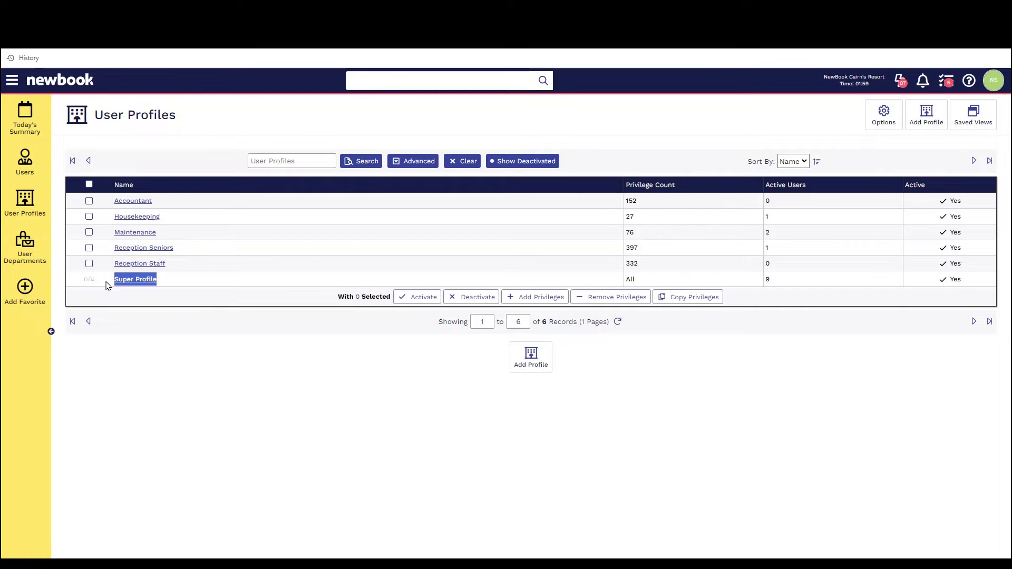
# Step: Compare Reception Staff's 332 privileges using the Privilege Count and Active Users columns
pyautogui.click(199, 263)
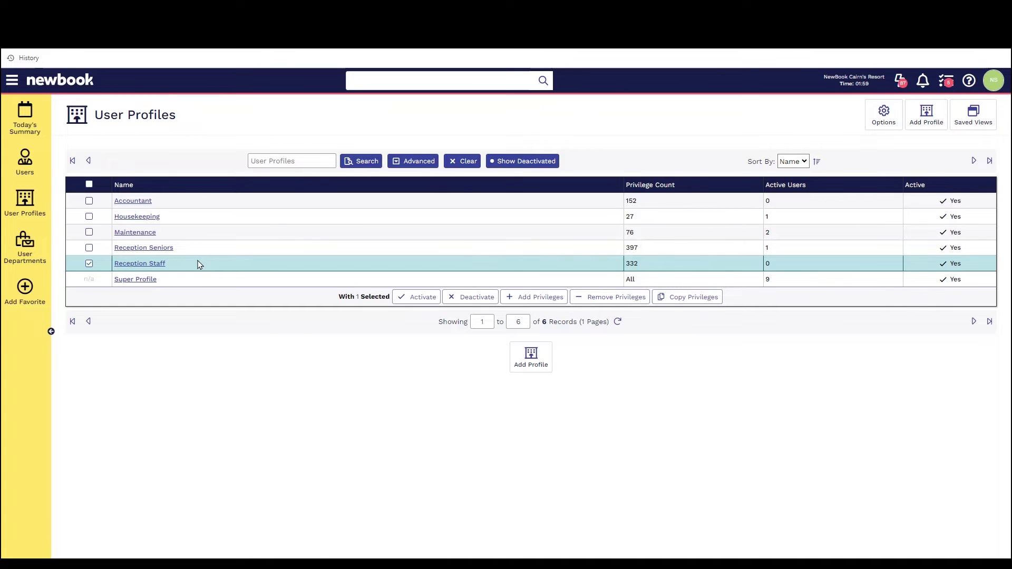
pyautogui.click(199, 264)
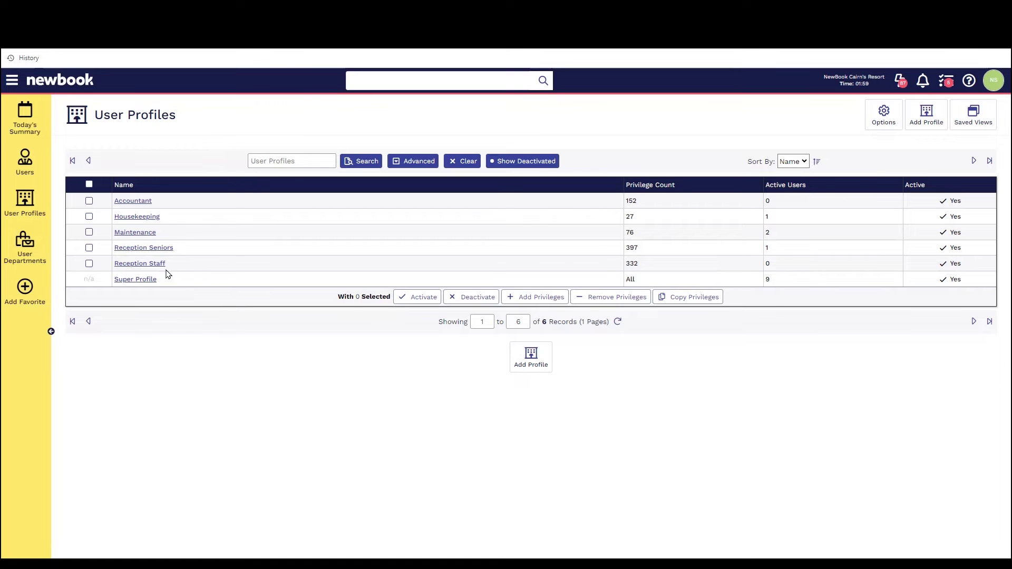
pyautogui.moveTo(165, 267); pyautogui.dragTo(117, 267)
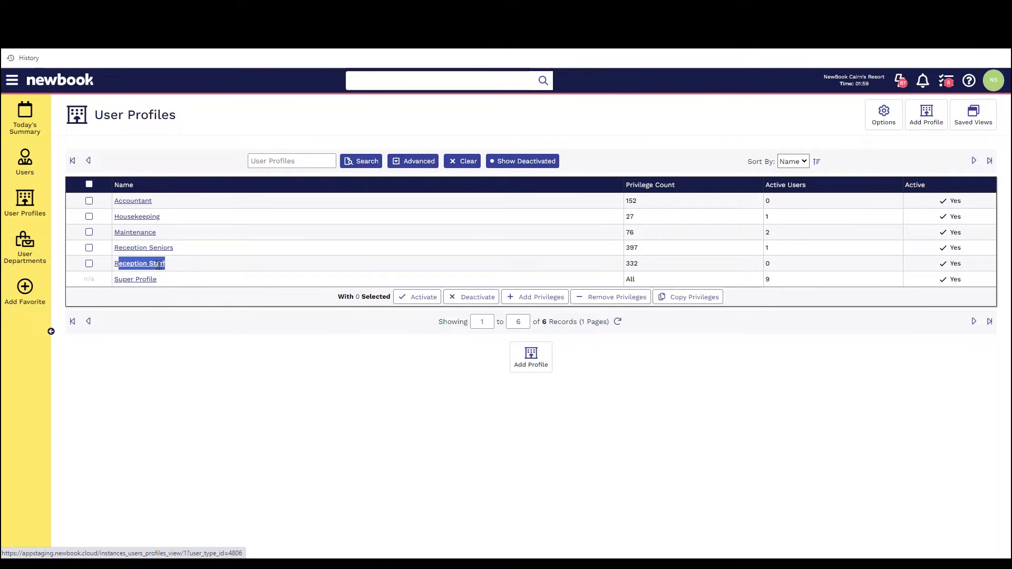
pyautogui.moveTo(625, 266); pyautogui.dragTo(653, 269)
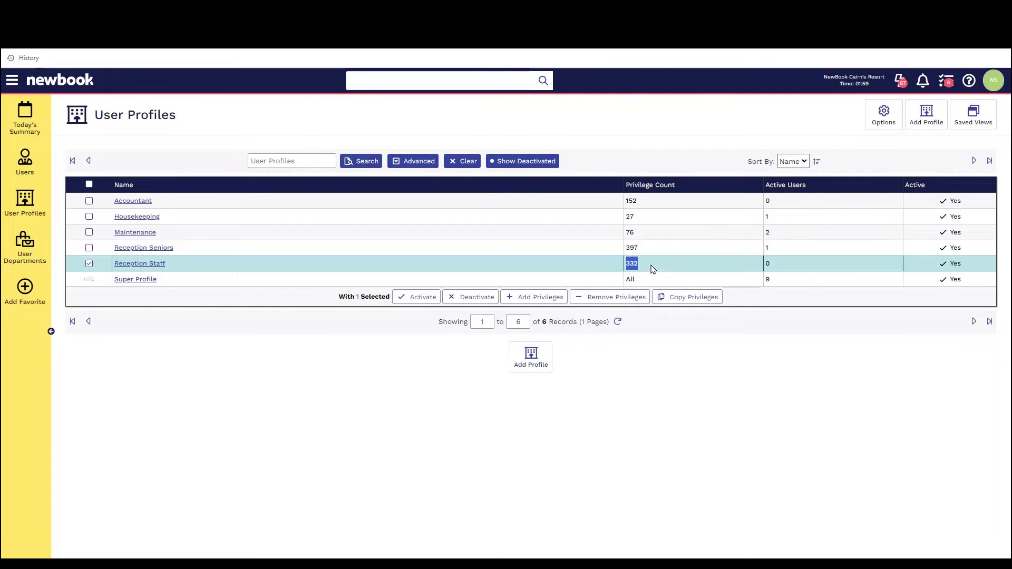
pyautogui.click(652, 270)
pyautogui.moveTo(625, 185); pyautogui.dragTo(692, 191)
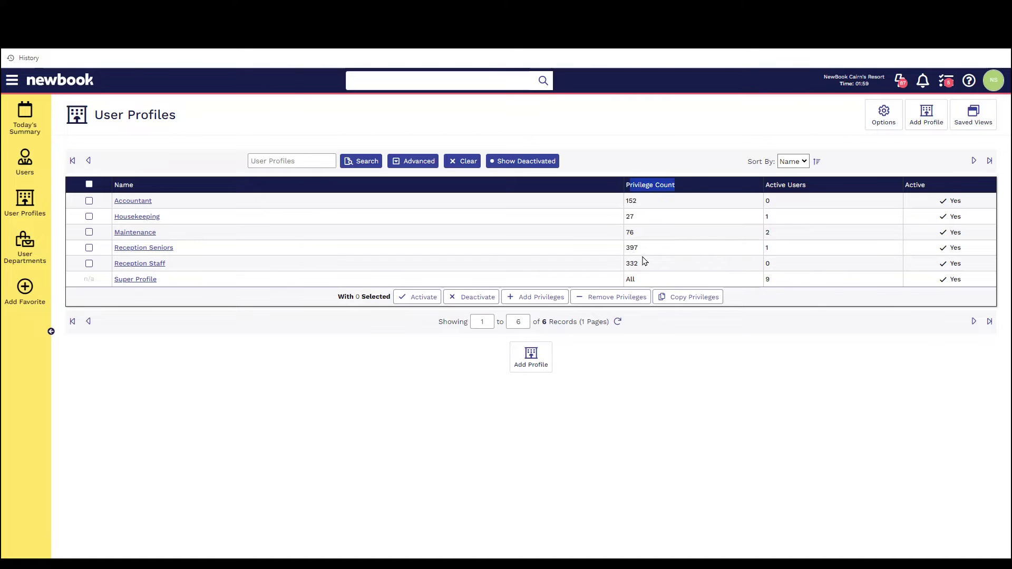
pyautogui.moveTo(627, 185); pyautogui.dragTo(688, 191)
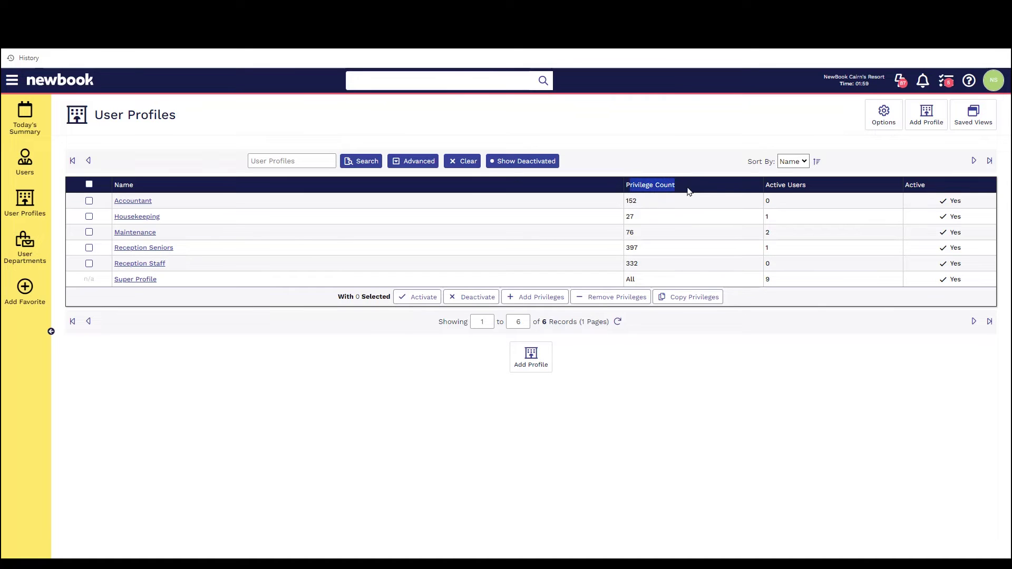
pyautogui.click(648, 267)
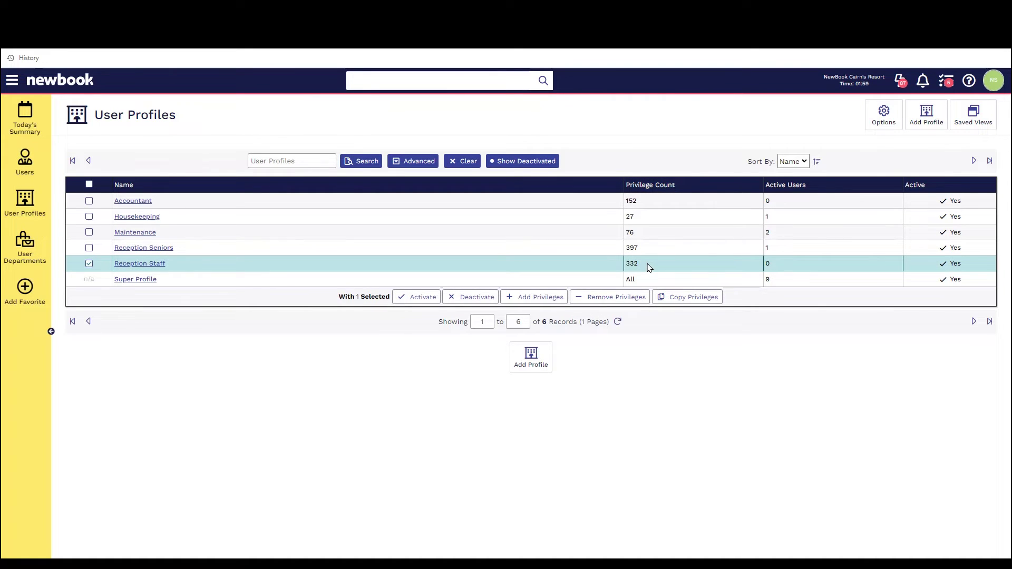
pyautogui.click(649, 267)
pyautogui.moveTo(768, 188); pyautogui.dragTo(815, 188)
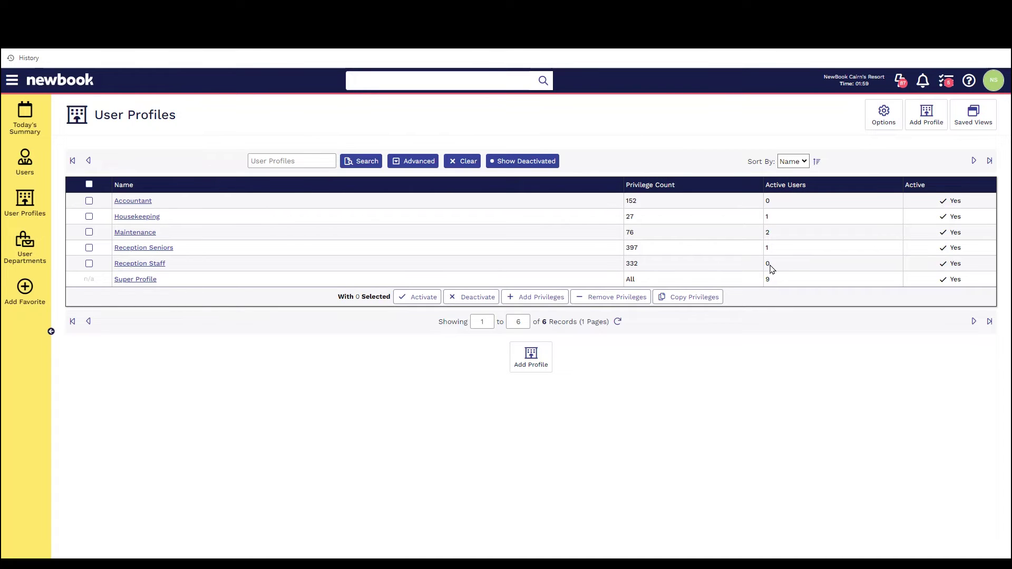
# Step: Compare Housekeeping's 27 privileges and single active user with Maintenance's two active users
pyautogui.click(275, 218)
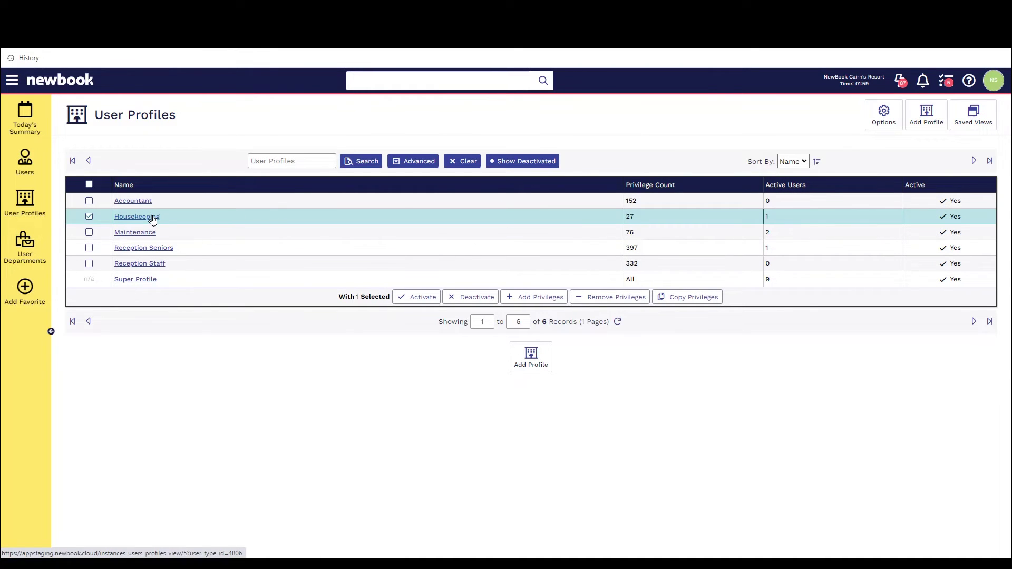
pyautogui.moveTo(625, 218); pyautogui.dragTo(652, 223)
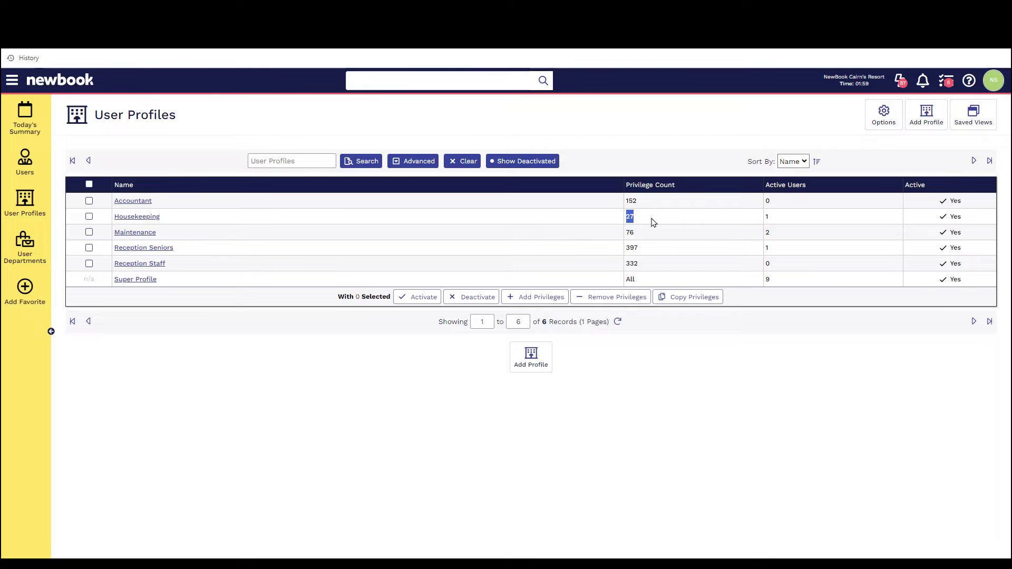
pyautogui.click(652, 222)
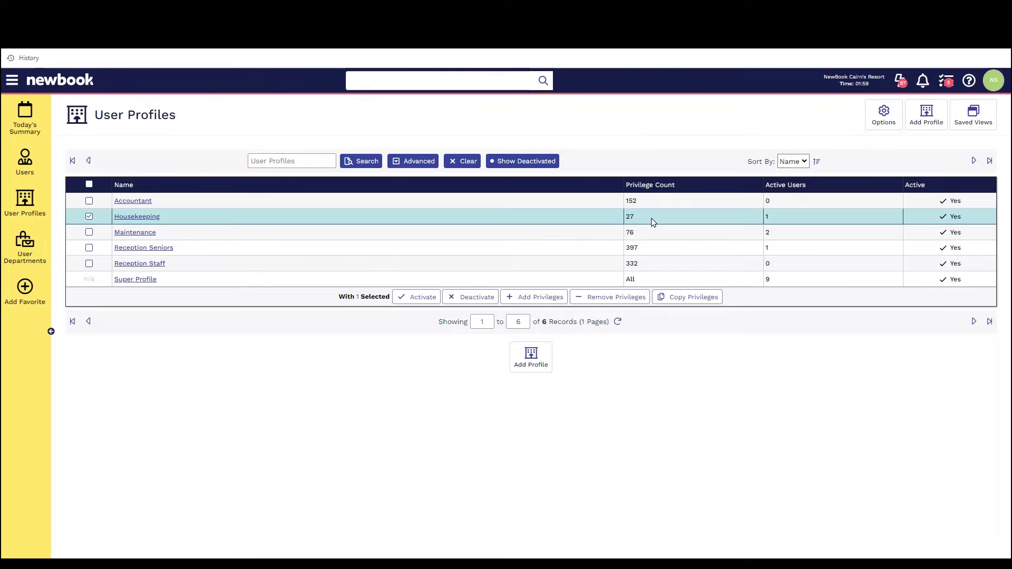
pyautogui.moveTo(786, 220)
pyautogui.mouseDown()
pyautogui.moveTo(764, 222)
pyautogui.moveTo(781, 221)
pyautogui.mouseUp()
pyautogui.click(782, 221)
pyautogui.click(780, 220)
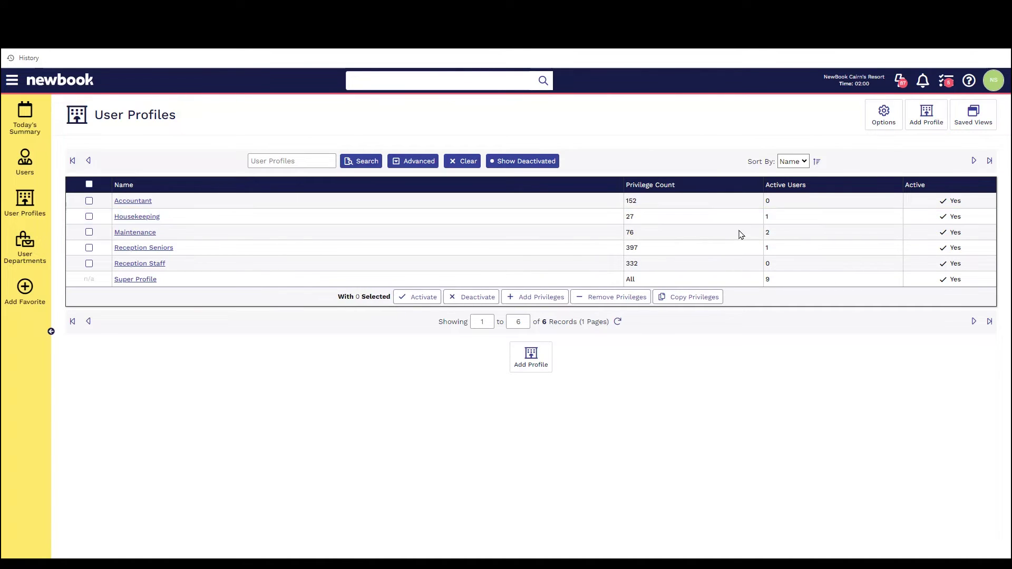
pyautogui.click(103, 237)
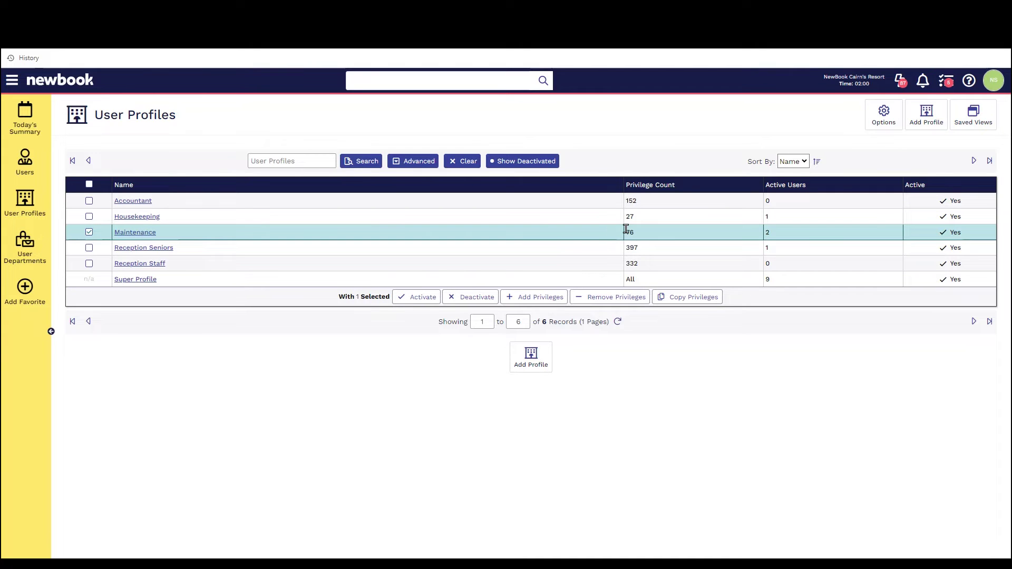
pyautogui.moveTo(774, 234); pyautogui.dragTo(765, 237)
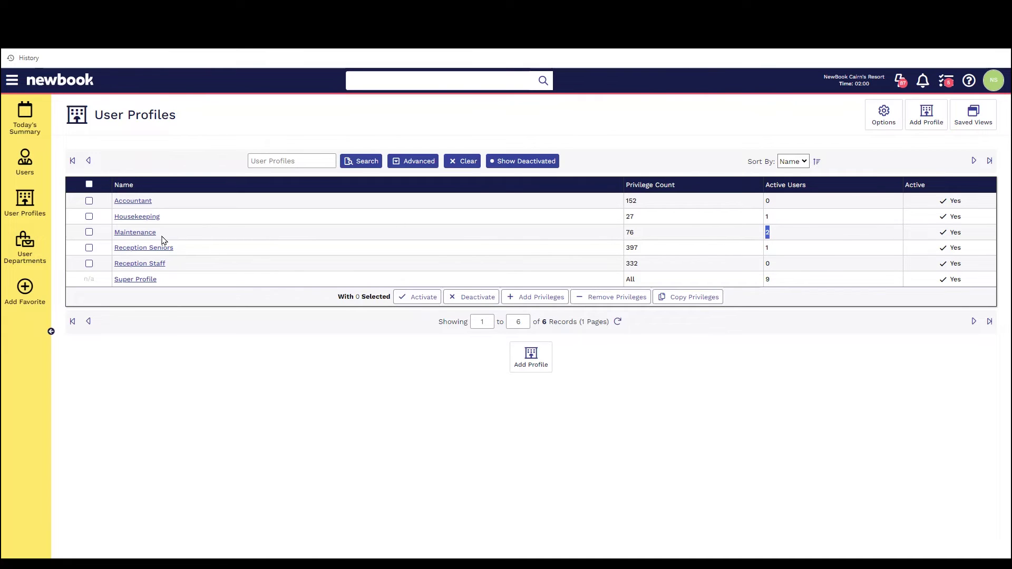
# Step: Open the Maintenance profile details showing its two active users
pyautogui.click(132, 235)
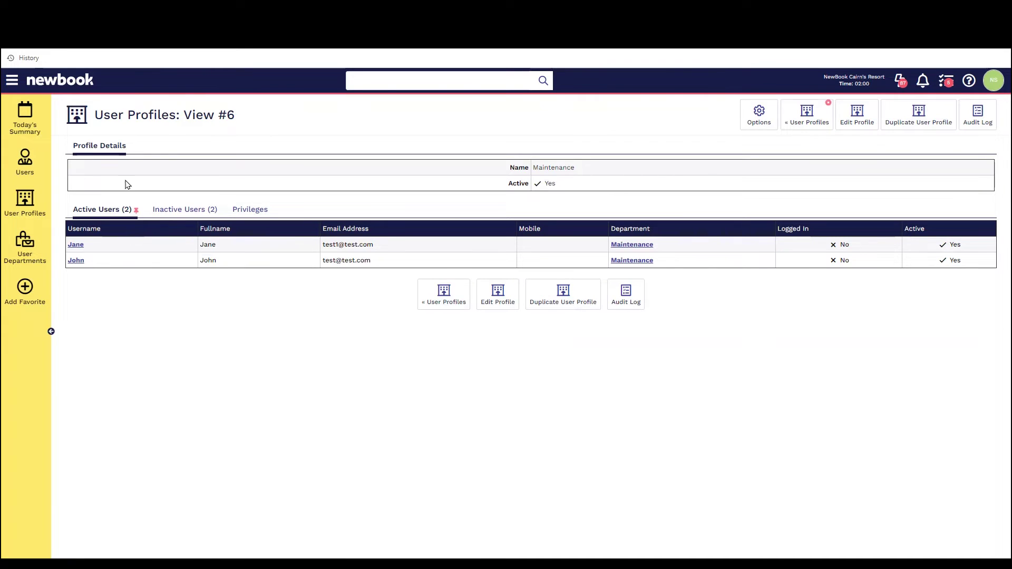
pyautogui.moveTo(91, 114); pyautogui.dragTo(268, 120)
pyautogui.click(269, 121)
pyautogui.moveTo(105, 251); pyautogui.dragTo(72, 260)
pyautogui.click(117, 293)
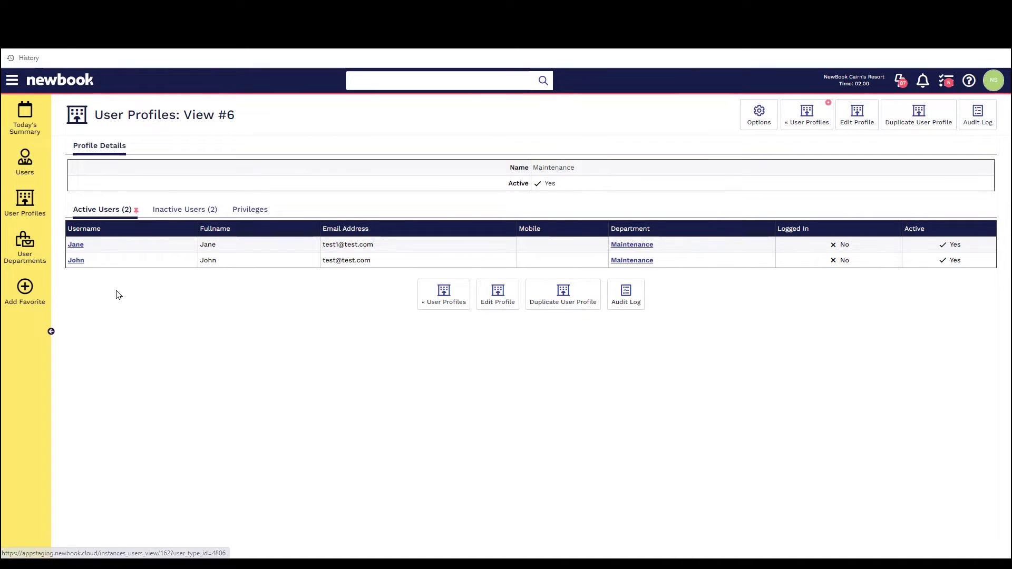
# Step: Review the Inactive Users and Privileges tabs, then put Maintenance into edit mode
pyautogui.click(179, 210)
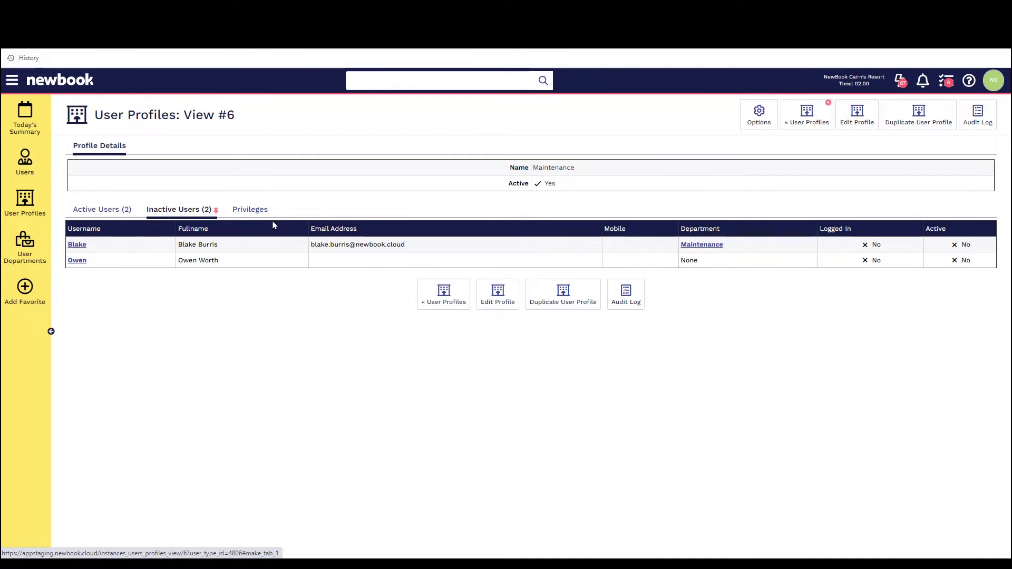
pyautogui.click(257, 212)
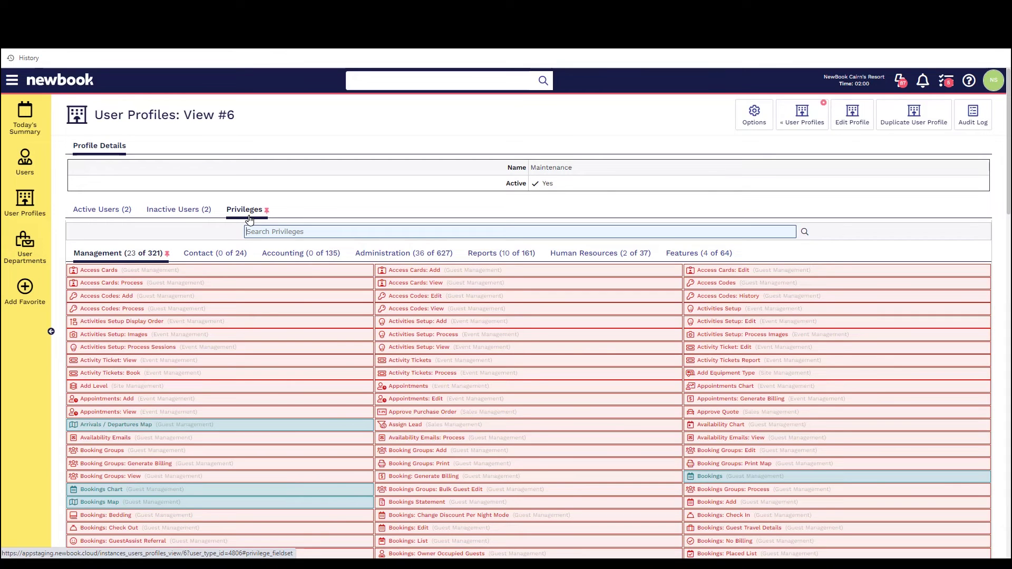
pyautogui.moveTo(68, 260); pyautogui.dragTo(73, 252)
pyautogui.click(74, 253)
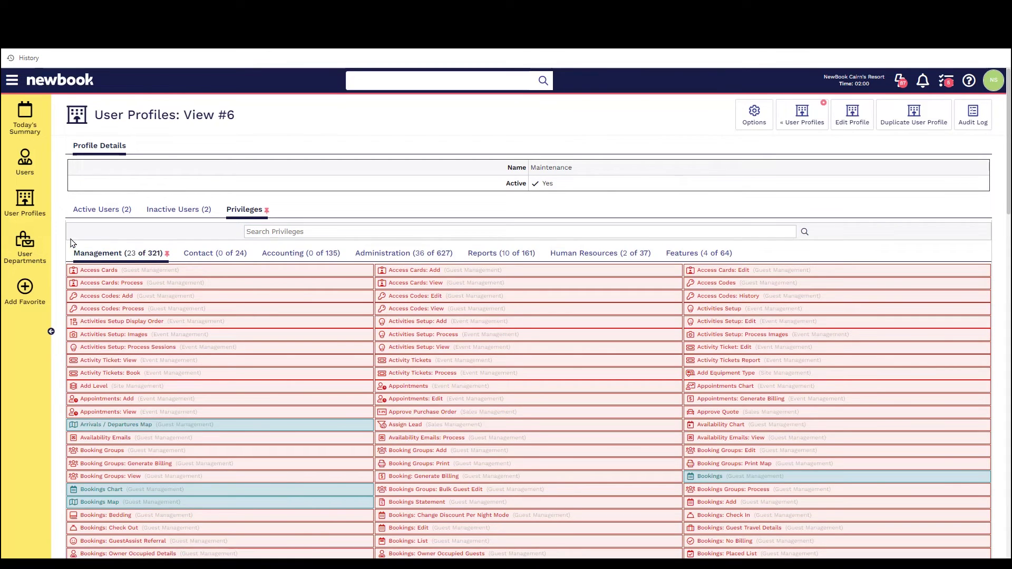
pyautogui.click(124, 256)
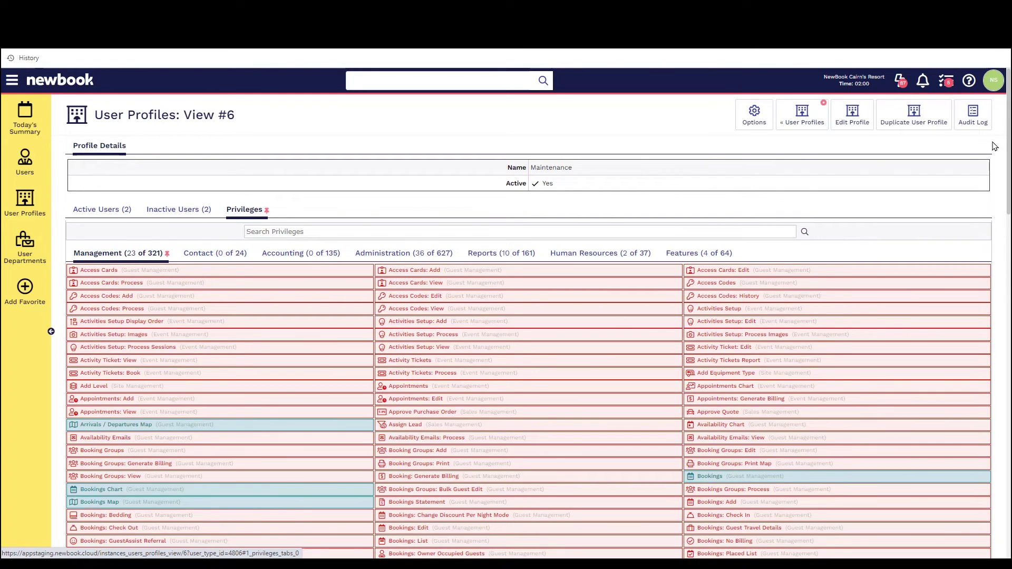
pyautogui.click(858, 126)
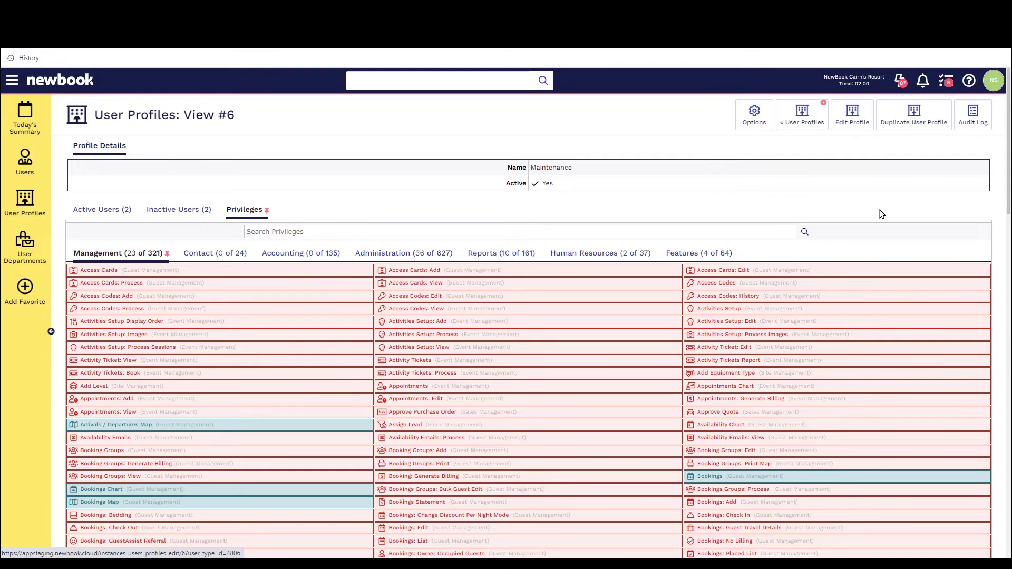
# Step: Enable all Contact privileges except e-Signature Documents and Emails: Edit, saving Contact at 22 of 24
pyautogui.click(269, 227)
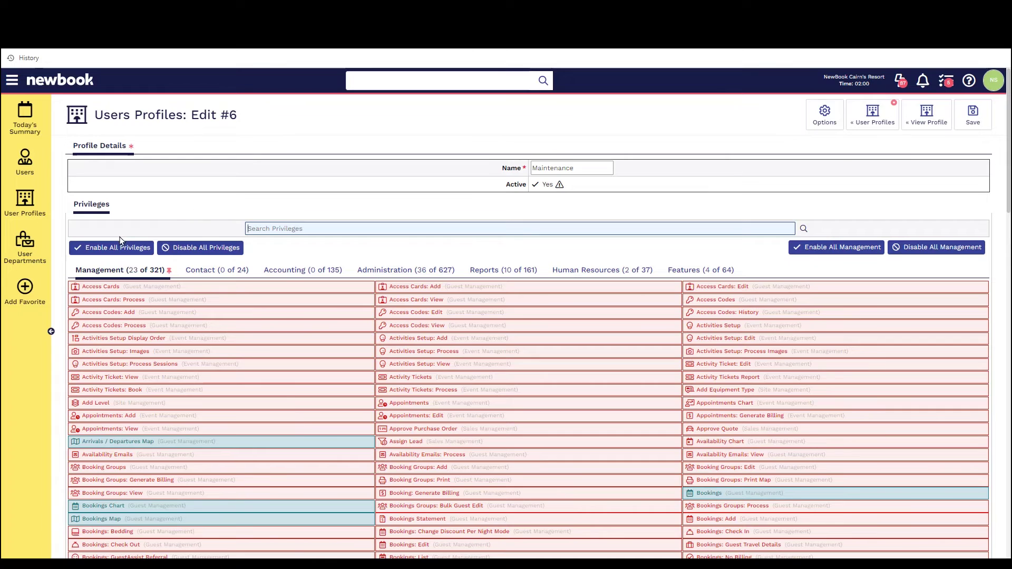
pyautogui.click(128, 270)
pyautogui.click(210, 272)
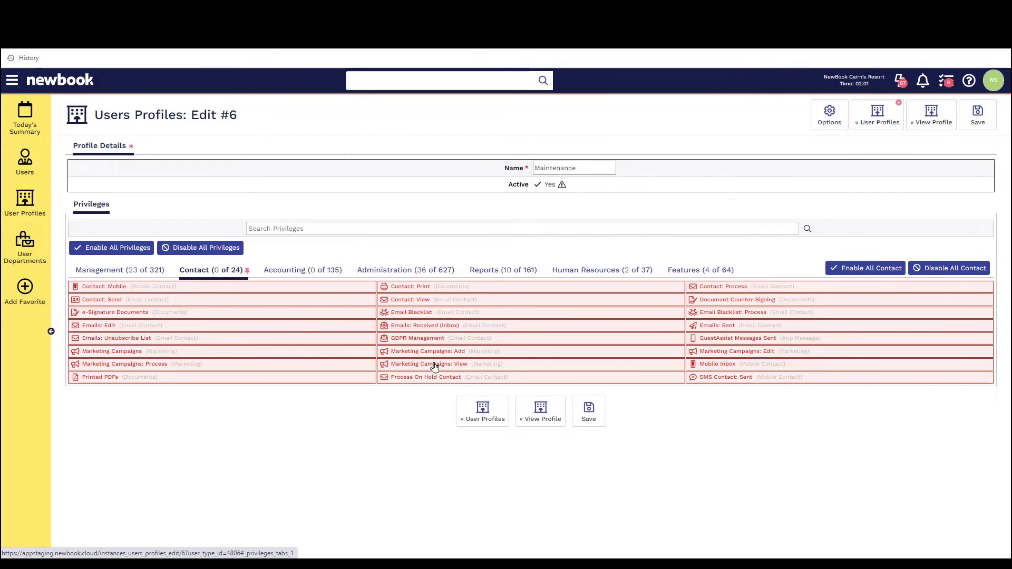
pyautogui.click(871, 267)
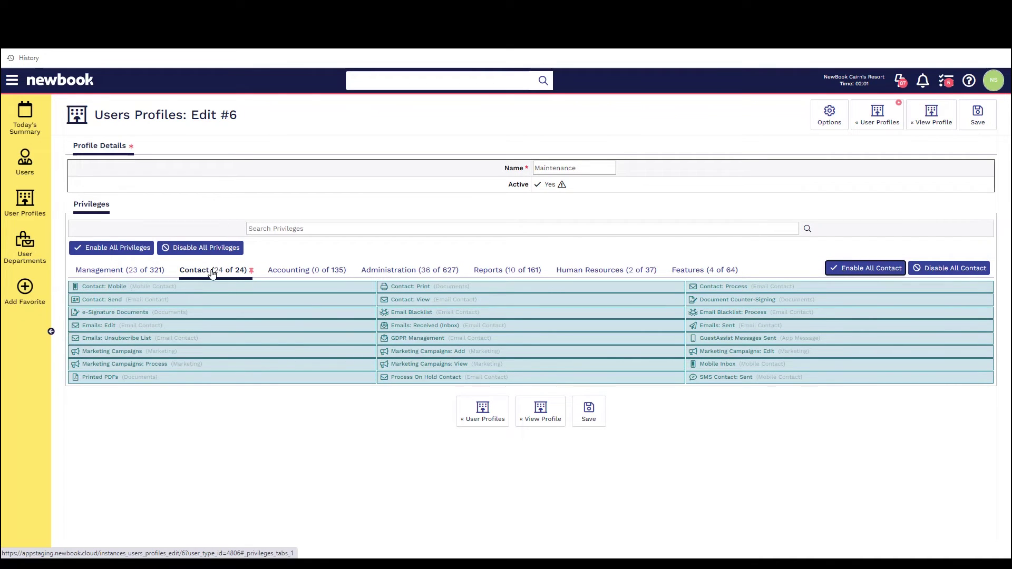
pyautogui.click(176, 313)
pyautogui.click(176, 328)
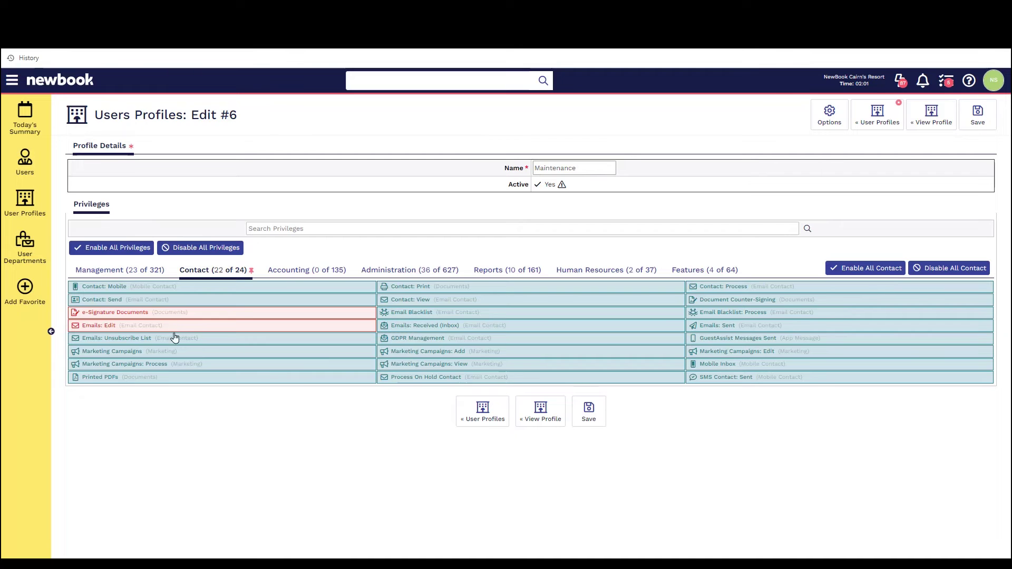
pyautogui.click(586, 418)
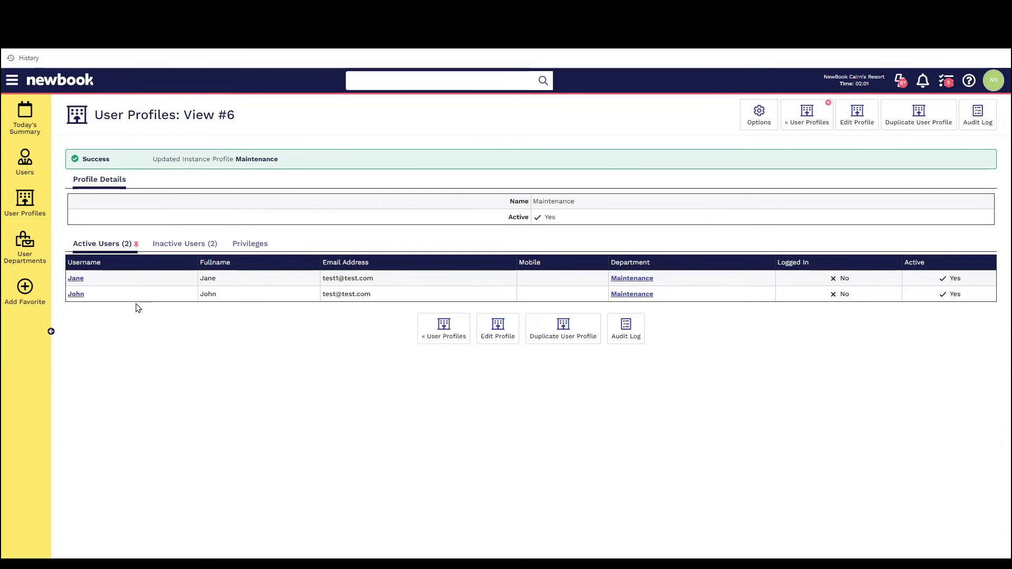
pyautogui.doubleClick(71, 278)
pyautogui.doubleClick(98, 293)
pyautogui.click(140, 337)
pyautogui.moveTo(100, 112); pyautogui.dragTo(251, 119)
pyautogui.click(252, 119)
# Step: Duplicate Maintenance as 'Maintenance Manager' and enable its remaining Contact privileges
pyautogui.click(918, 117)
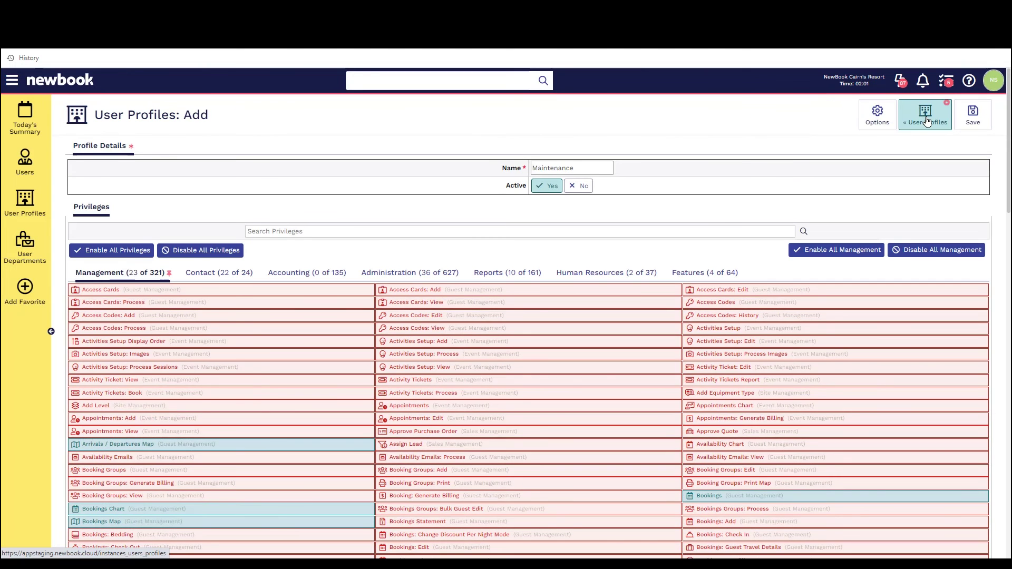
pyautogui.doubleClick(510, 168)
pyautogui.click(600, 169)
pyautogui.write('Manager')
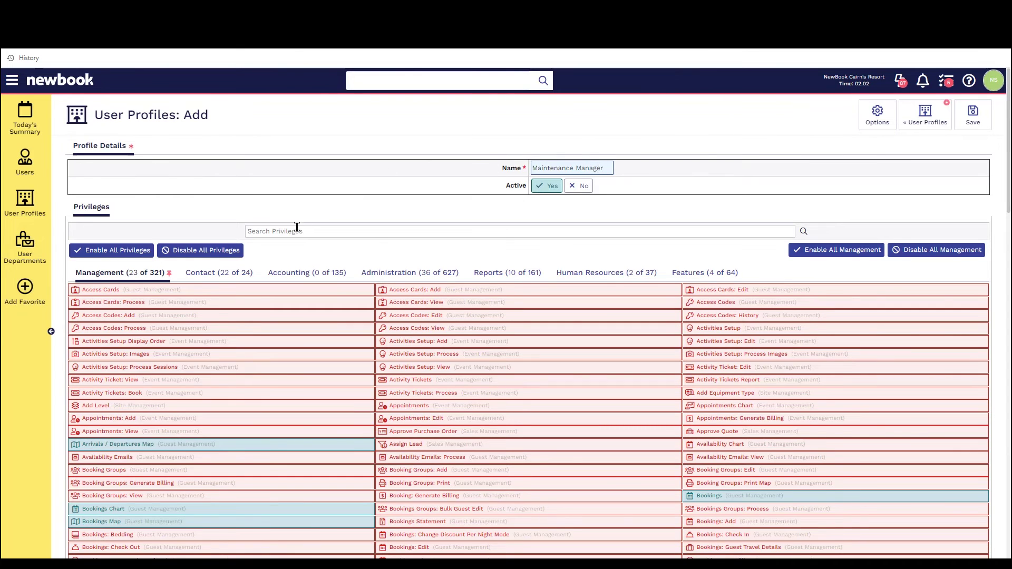
pyautogui.click(229, 274)
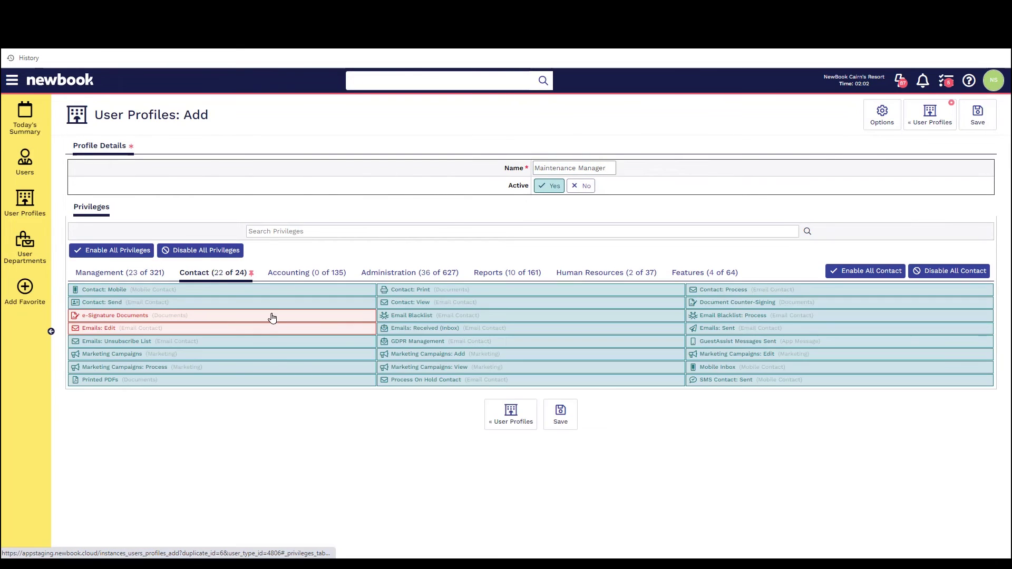
pyautogui.click(267, 328)
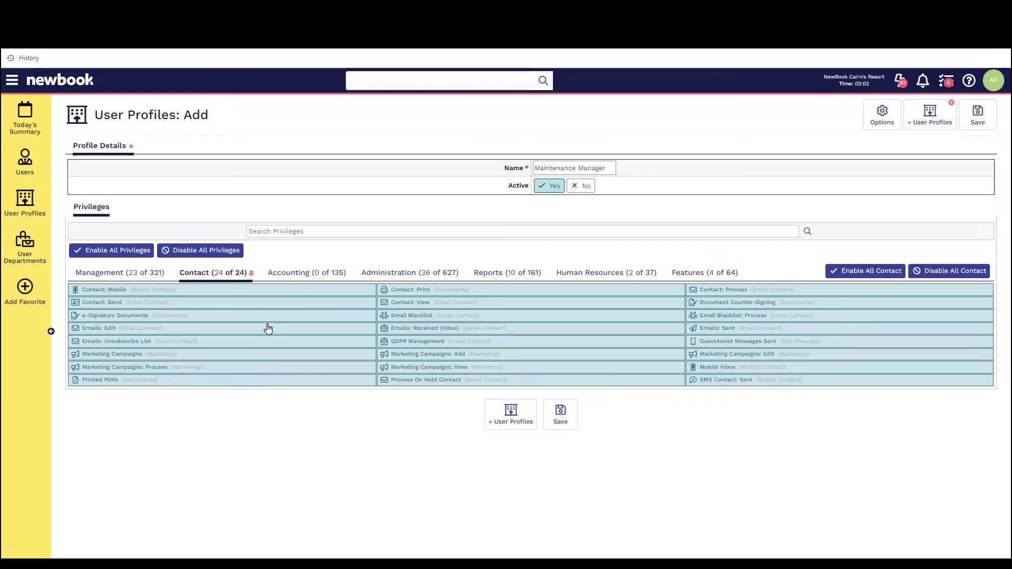
# Step: Add the Availability Chart and Labour Chart privileges found by searching 'chart', then save
pyautogui.click(305, 231)
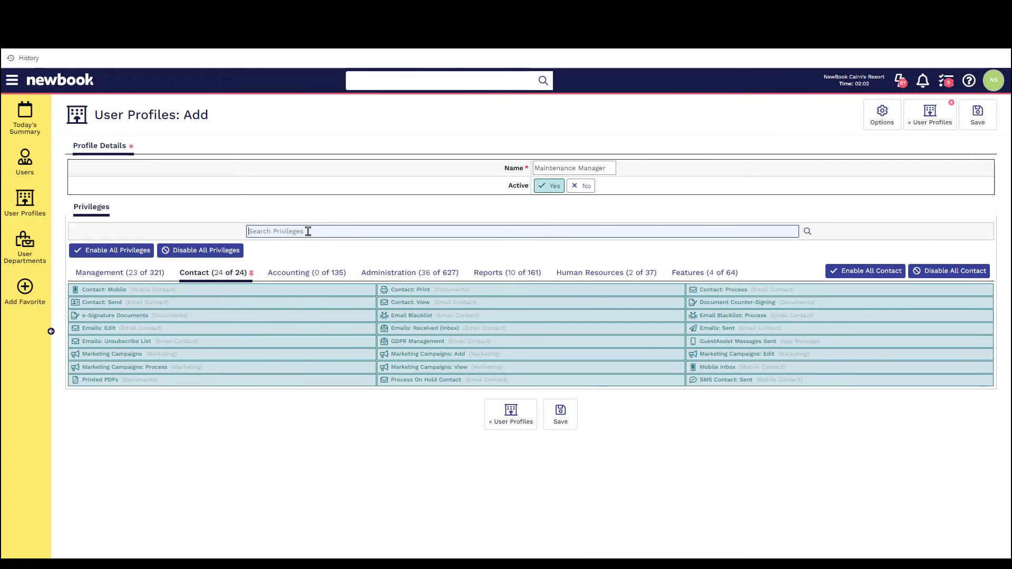
pyautogui.write('chart')
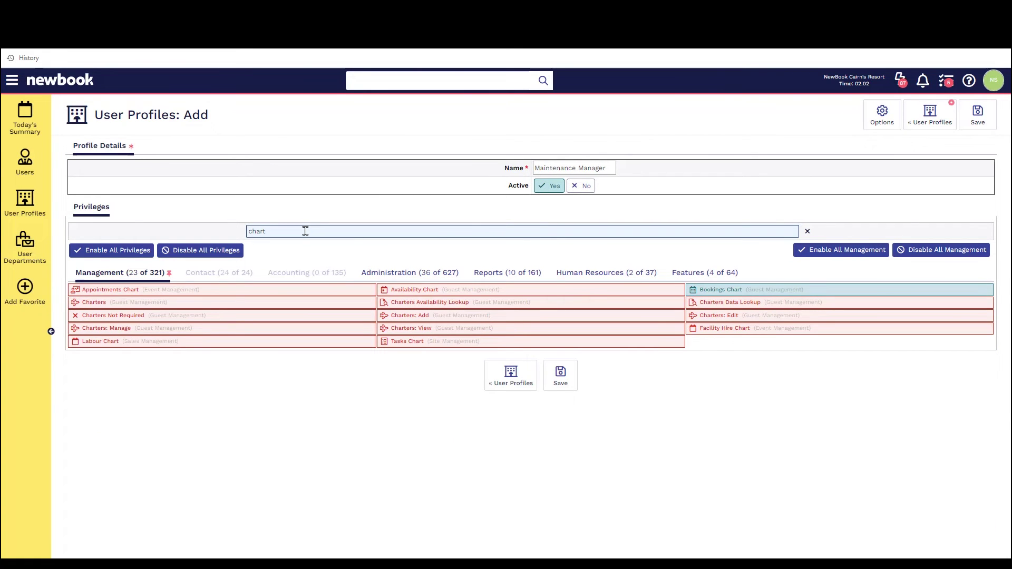
pyautogui.moveTo(274, 232); pyautogui.dragTo(216, 232)
pyautogui.click(508, 294)
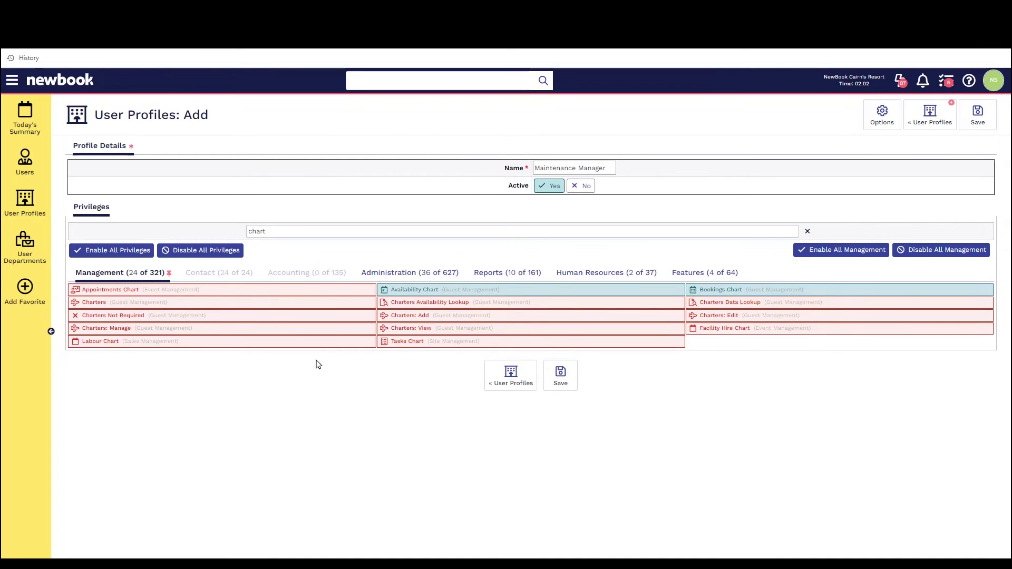
pyautogui.click(138, 344)
pyautogui.click(560, 375)
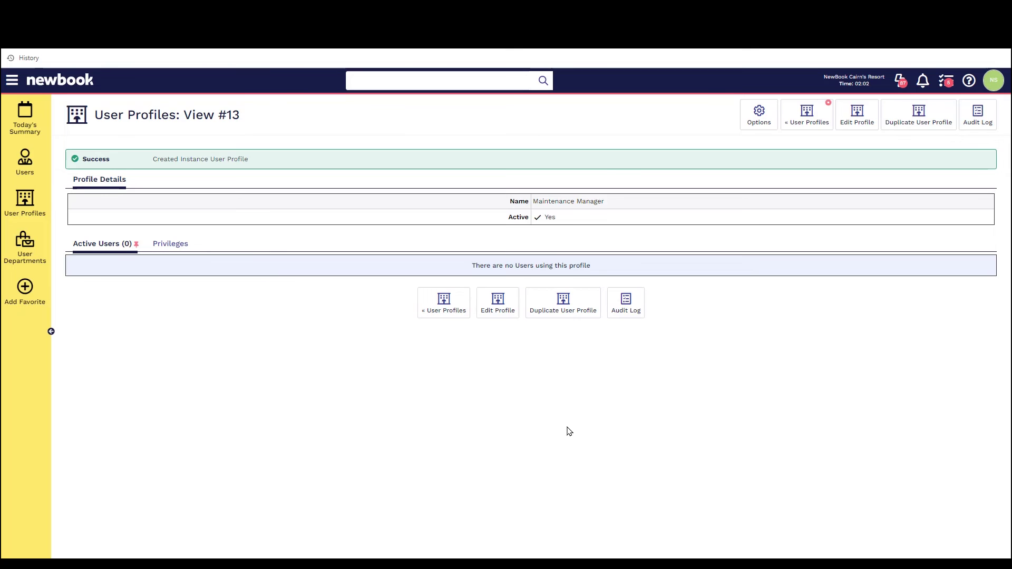
# Step: Return to User Profiles and tick Reception Staff, Reception Seniors and Maintenance Manager
pyautogui.click(805, 126)
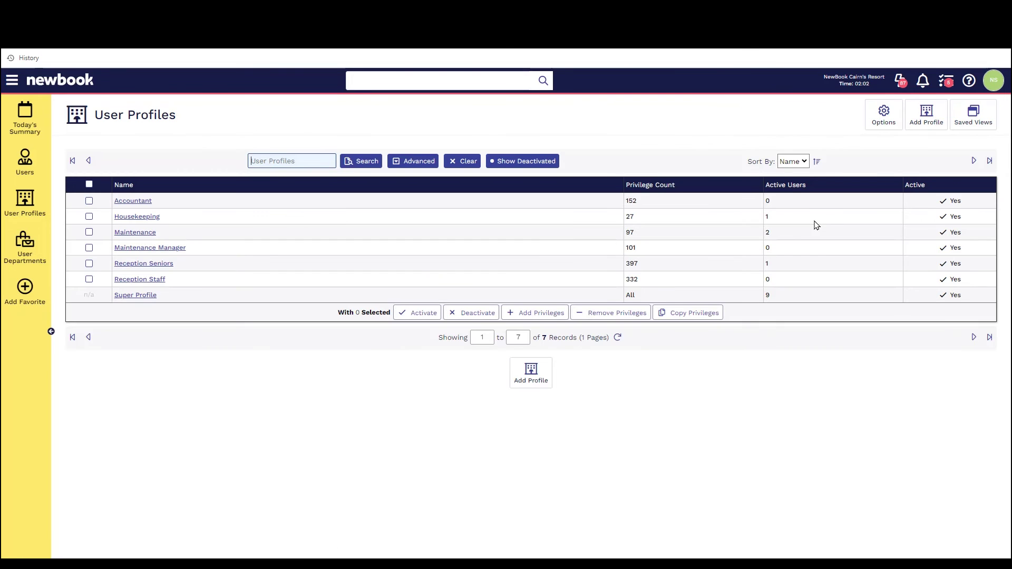
pyautogui.click(89, 280)
pyautogui.click(89, 265)
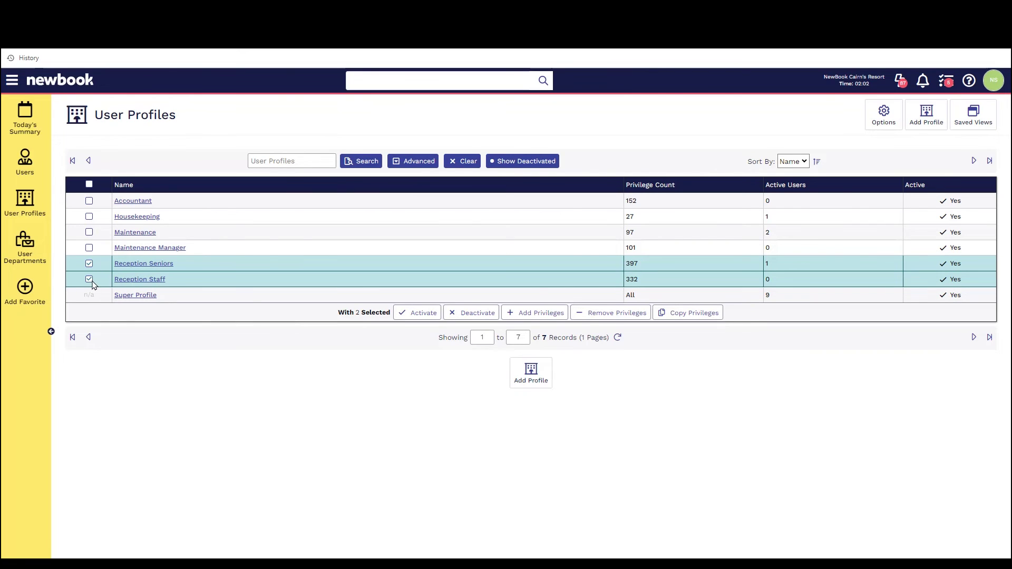
pyautogui.moveTo(324, 328); pyautogui.dragTo(387, 320)
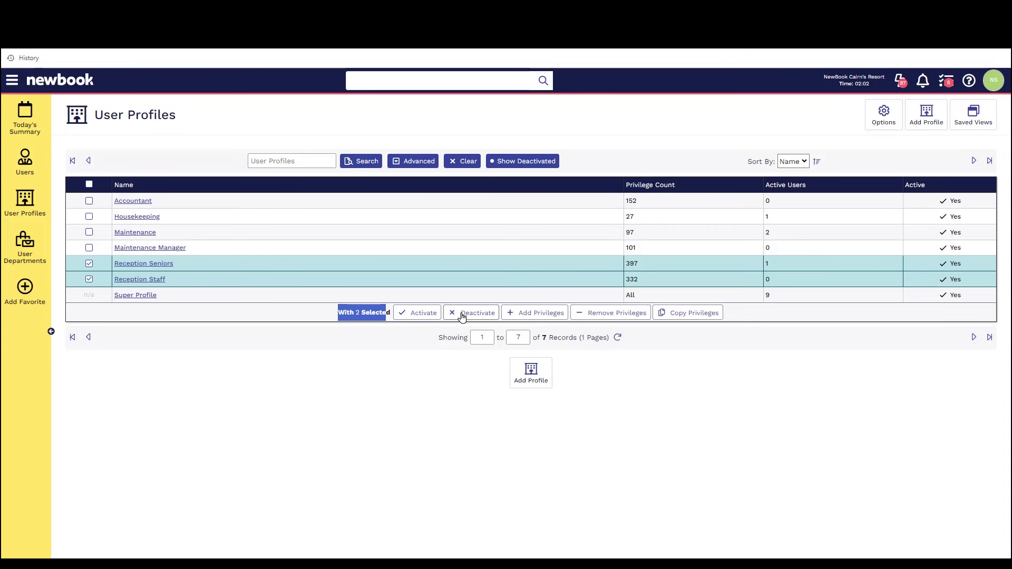
pyautogui.click(340, 369)
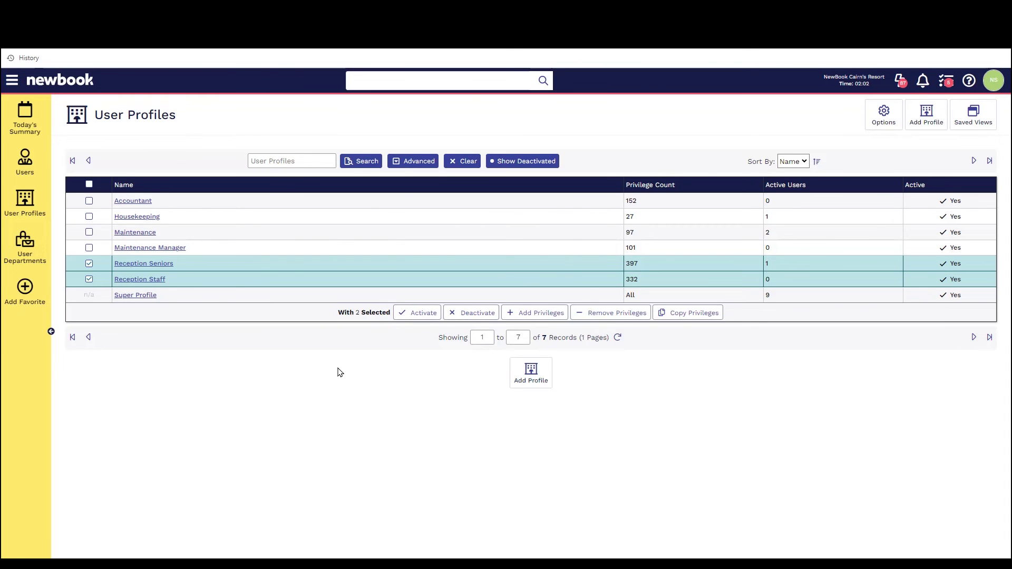
pyautogui.click(90, 248)
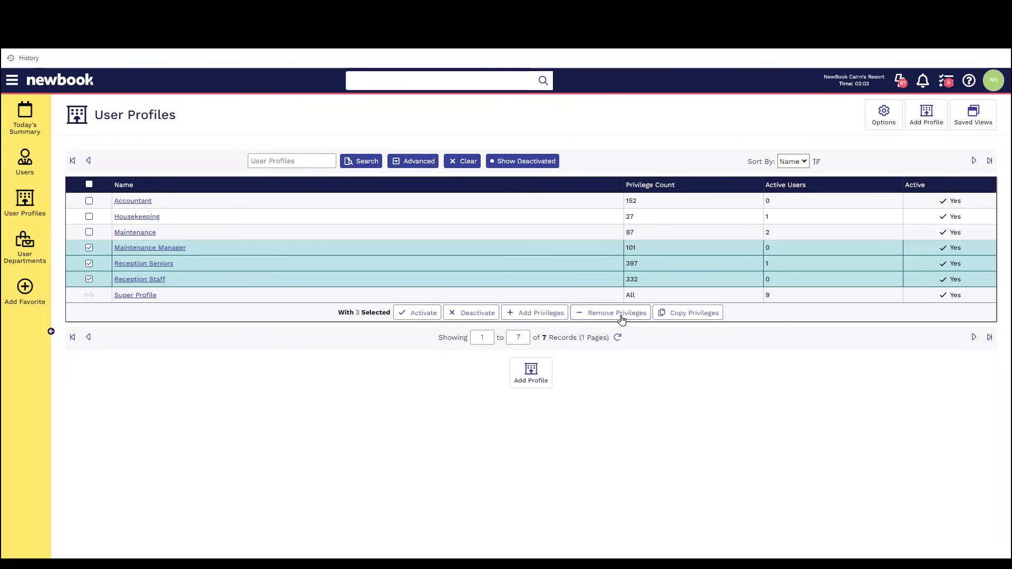
# Step: Start a bulk privilege add for the three profiles, enabling all Administration and then every privilege
pyautogui.click(538, 313)
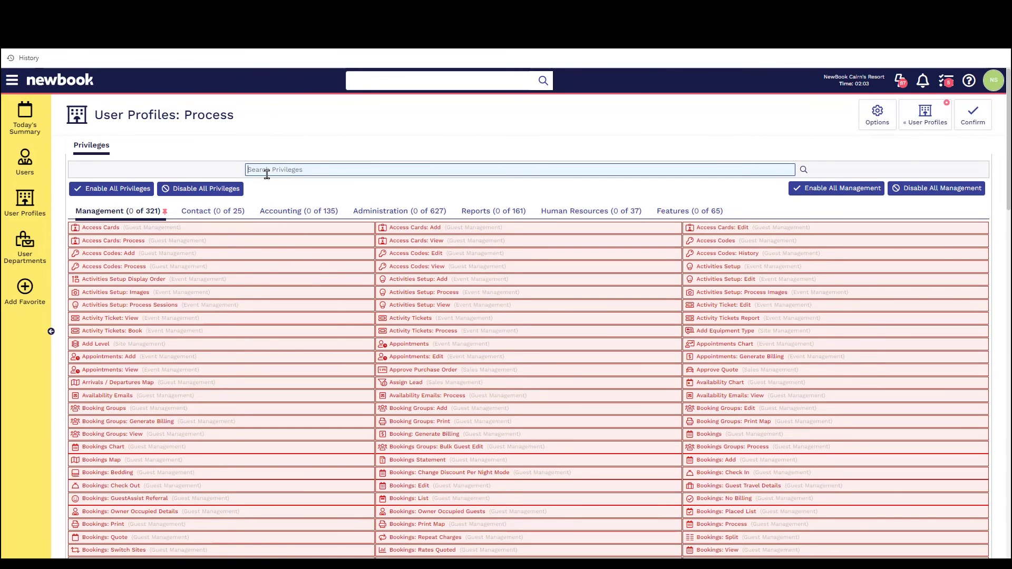
pyautogui.click(392, 212)
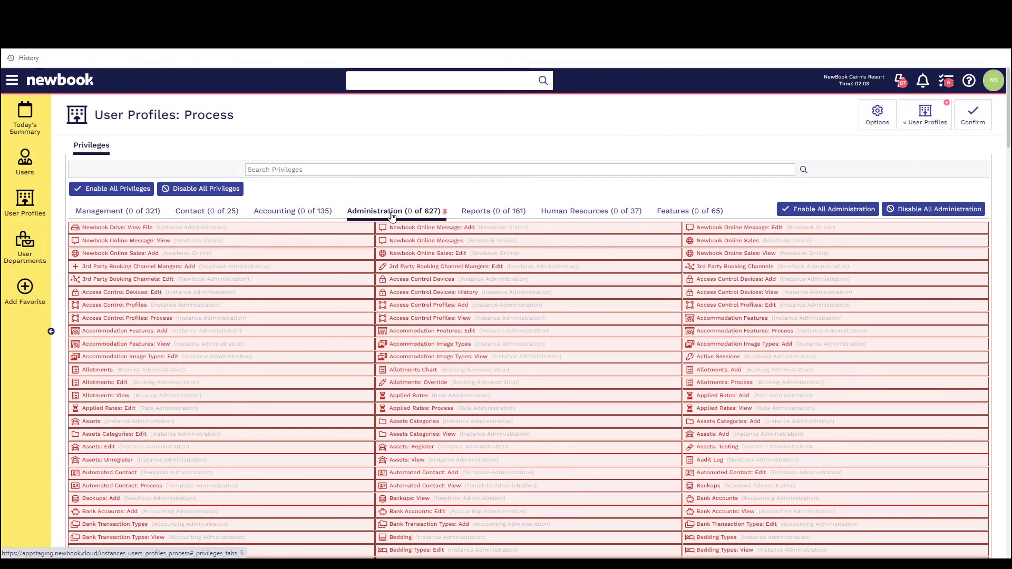
pyautogui.click(427, 228)
pyautogui.click(429, 241)
pyautogui.click(430, 255)
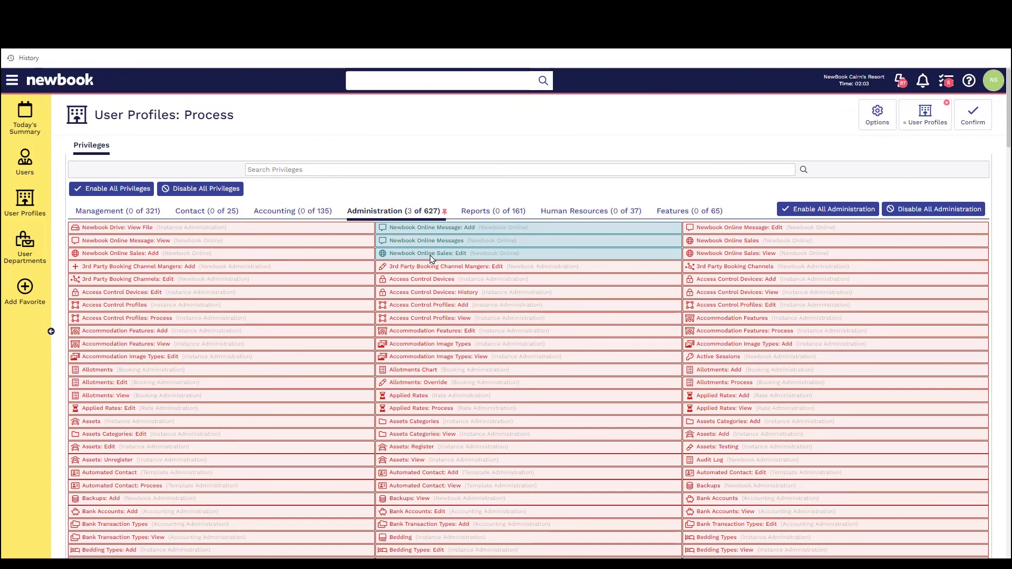
pyautogui.click(843, 210)
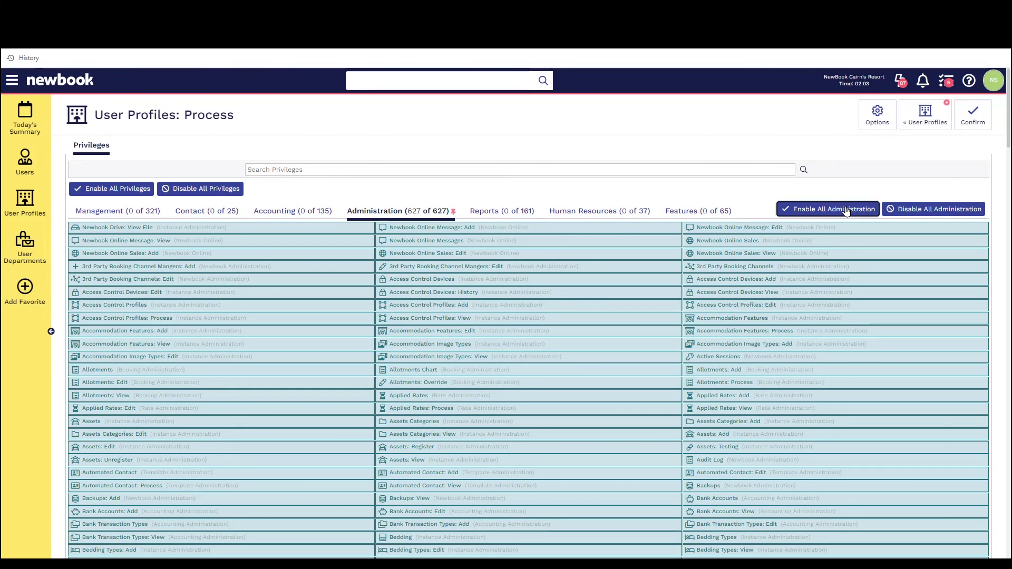
pyautogui.click(121, 194)
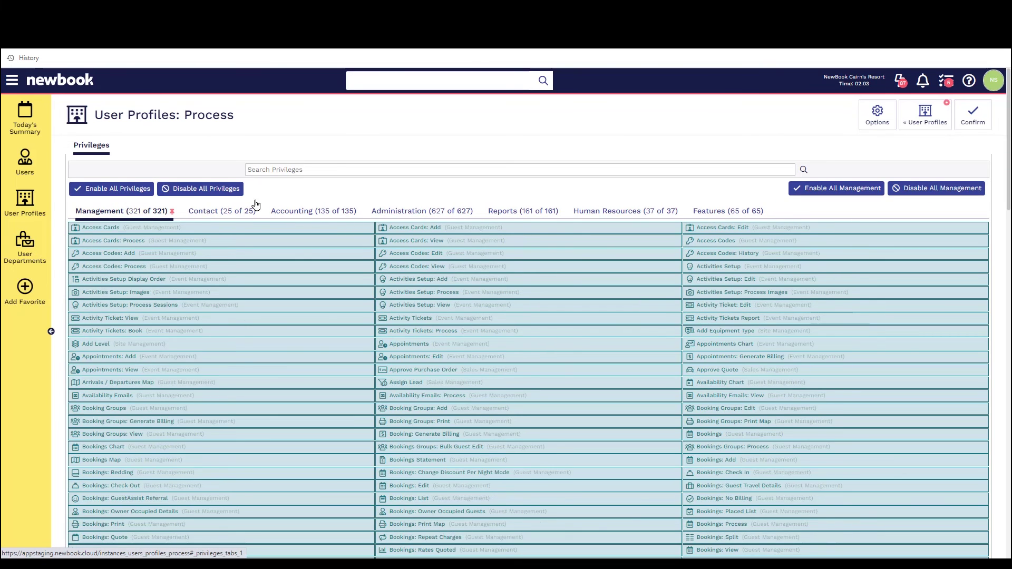
# Step: Review the Contact, Accounting, Administration and Reports privilege tabs and confirm the additions
pyautogui.click(221, 210)
pyautogui.click(325, 213)
pyautogui.click(410, 213)
pyautogui.click(540, 214)
pyautogui.click(972, 112)
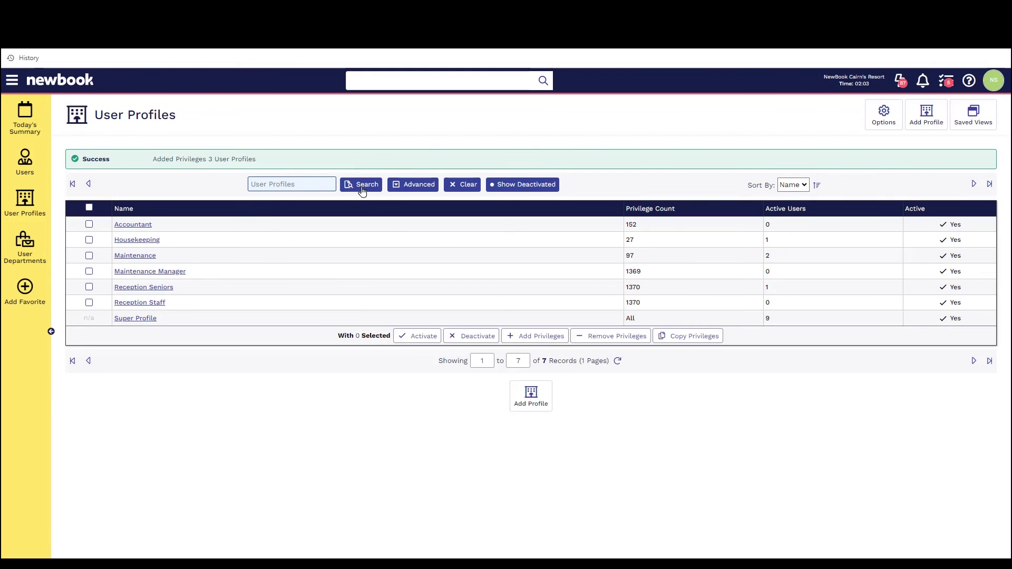
# Step: Mark Reception Seniors, Maintenance Manager and Reception Staff in the updated list, then open navigation search
pyautogui.click(671, 291)
pyautogui.click(670, 279)
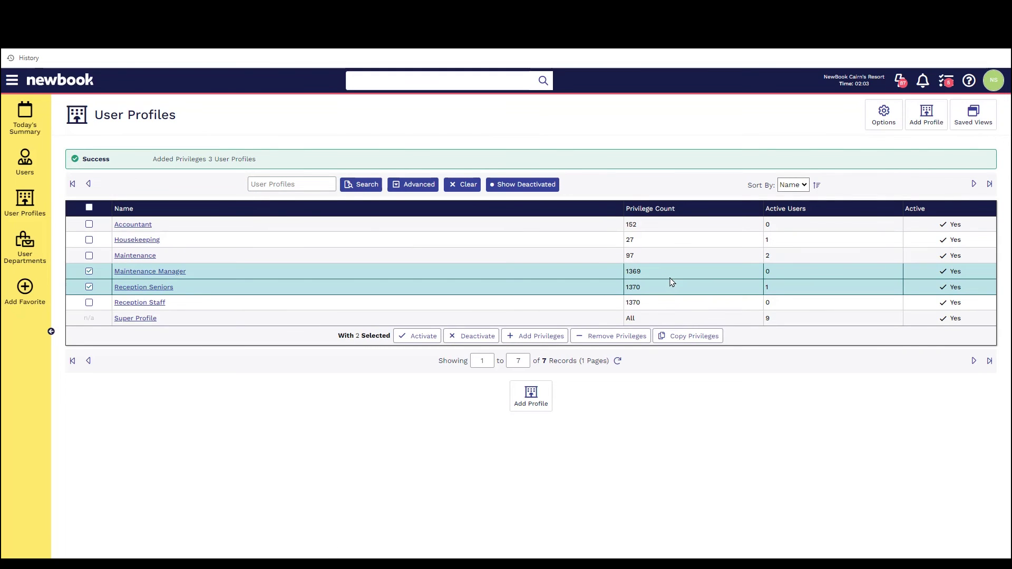
pyautogui.click(667, 305)
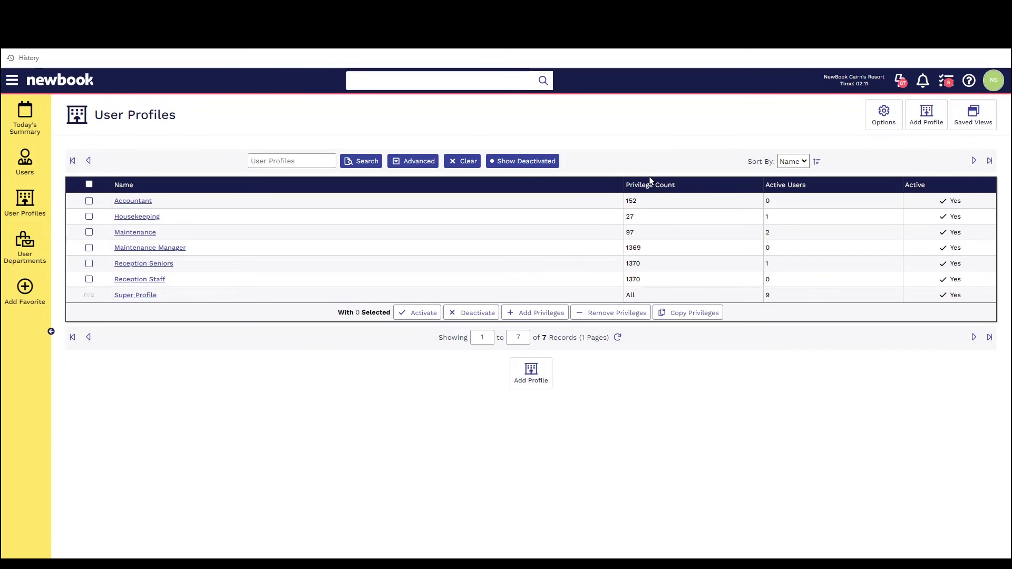
pyautogui.click(132, 254)
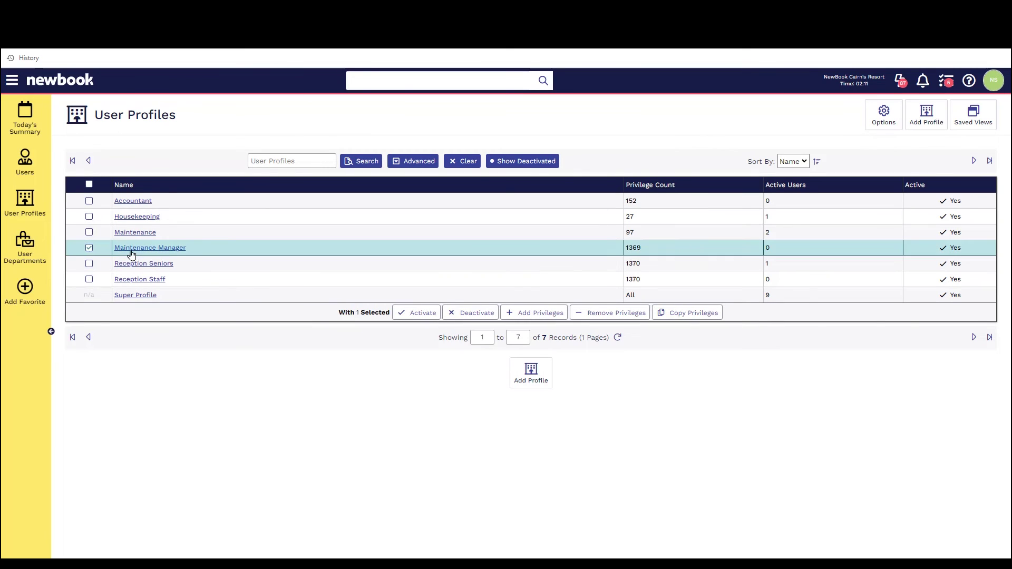
pyautogui.click(227, 252)
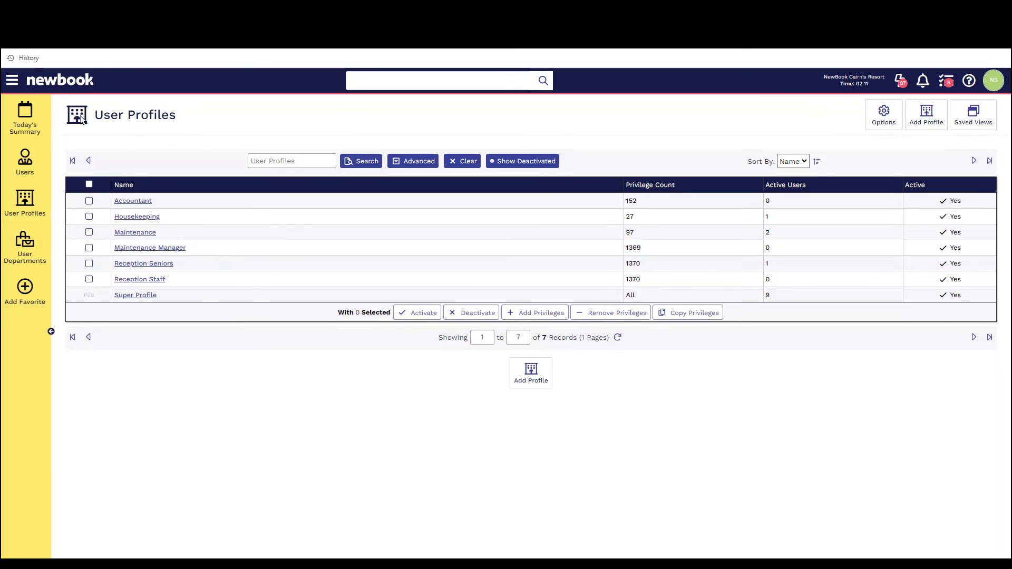
pyautogui.click(13, 81)
# Step: Find Users via 'user', select the Maintenance and Housekeeping users, and reassign both to Maintenance Manager
pyautogui.write('users')
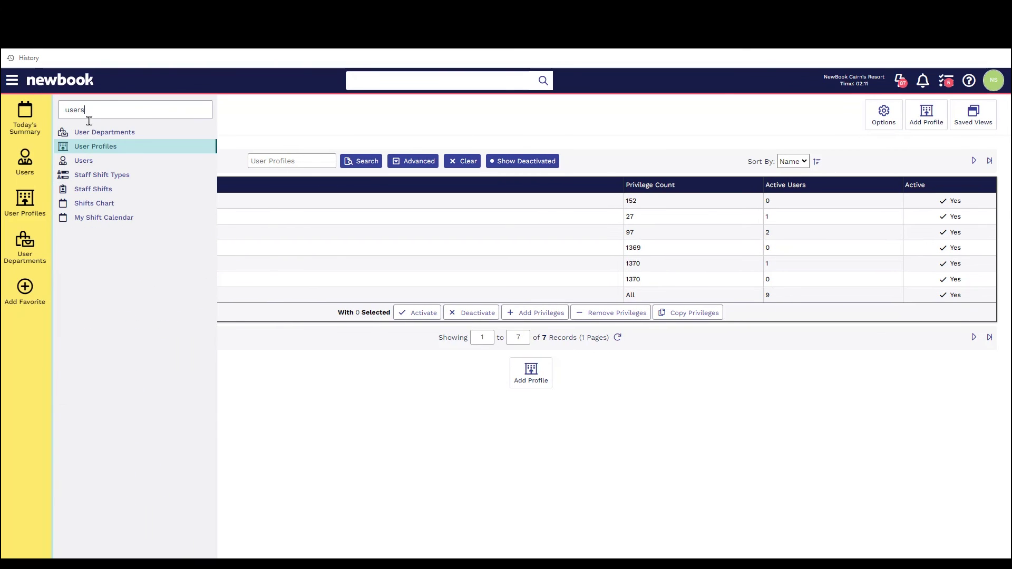
pyautogui.click(100, 163)
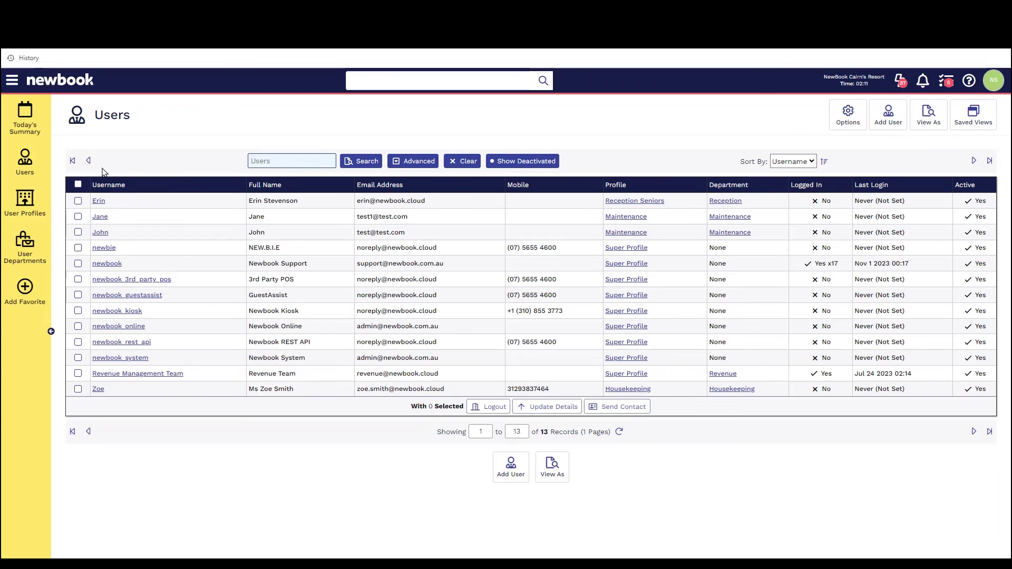
pyautogui.click(204, 226)
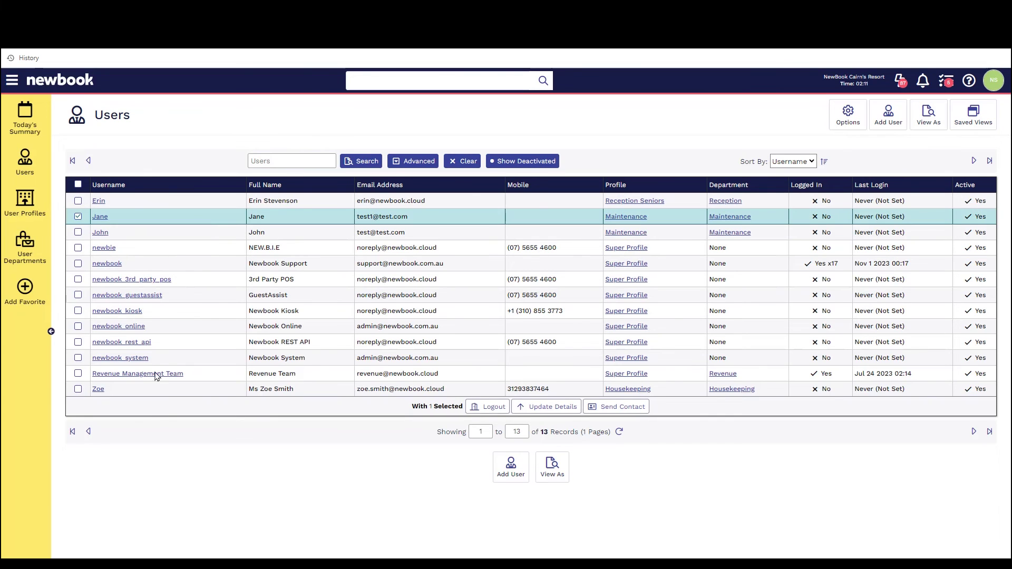
pyautogui.click(159, 393)
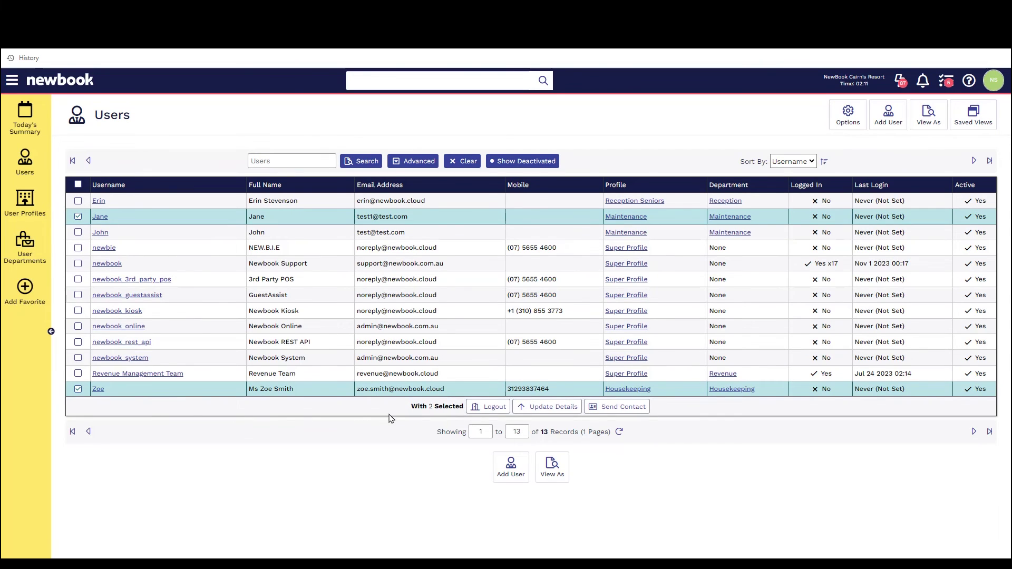
pyautogui.moveTo(410, 406); pyautogui.dragTo(459, 408)
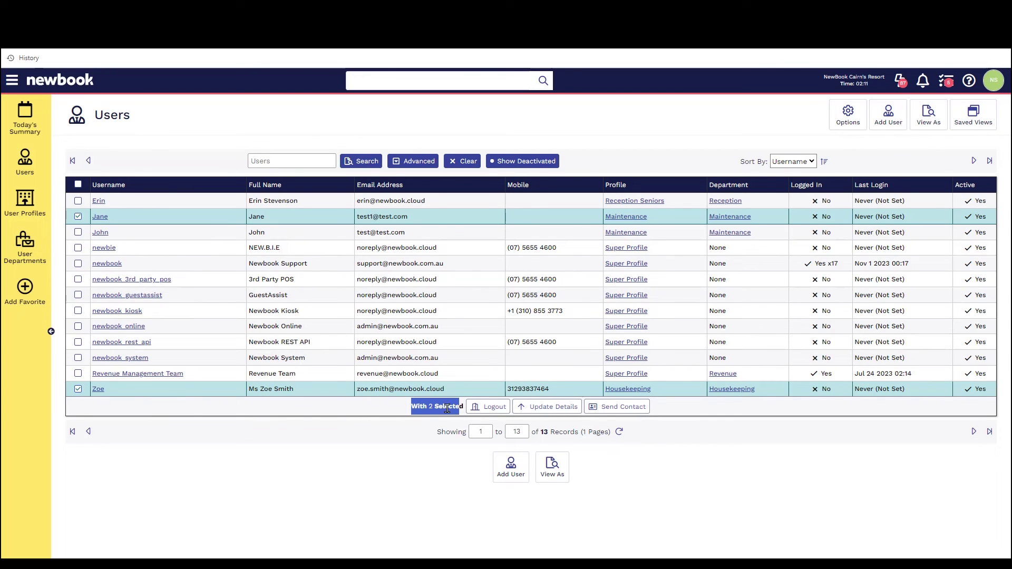
pyautogui.click(559, 411)
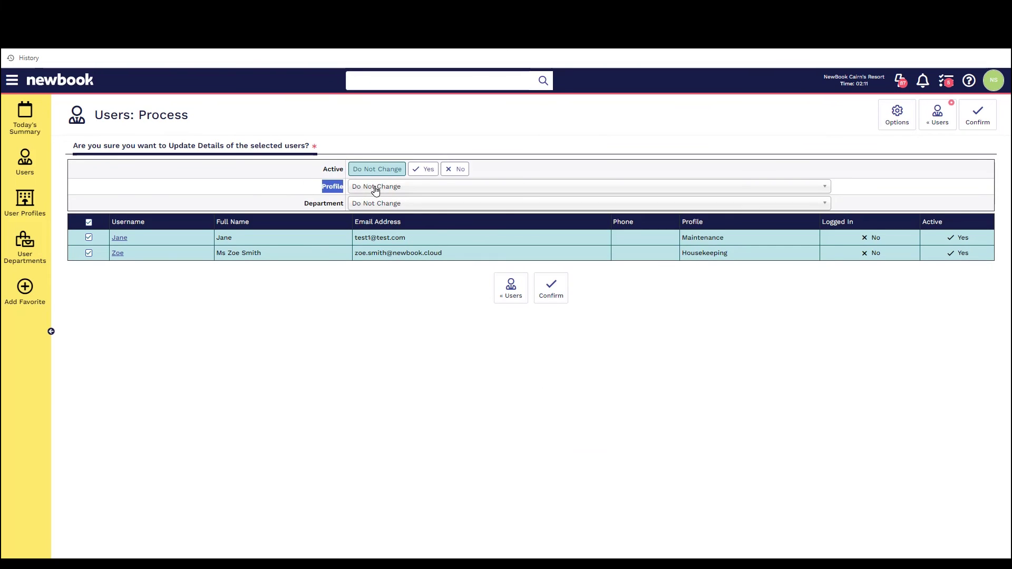
pyautogui.click(377, 189)
pyautogui.click(393, 275)
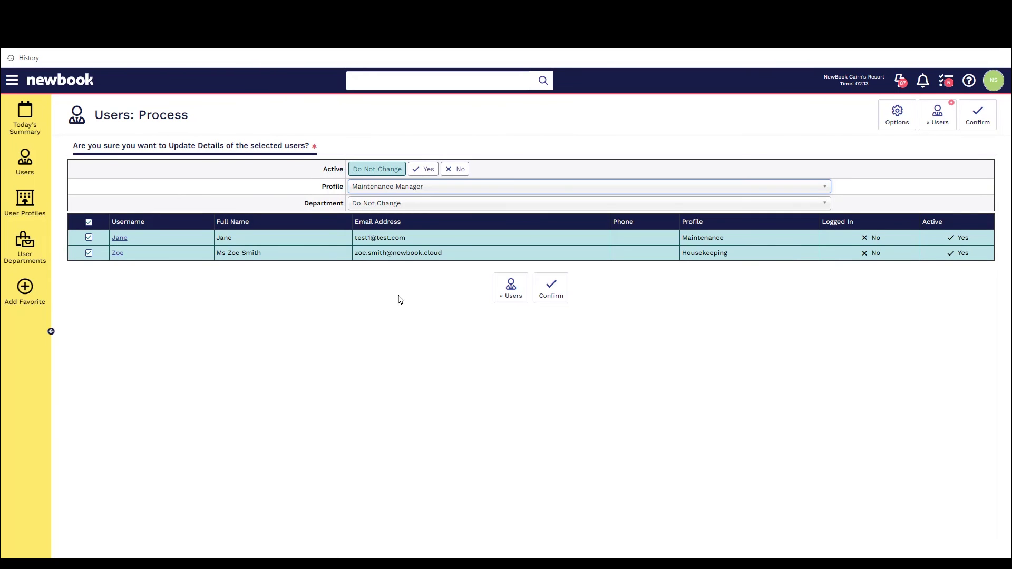
pyautogui.click(560, 287)
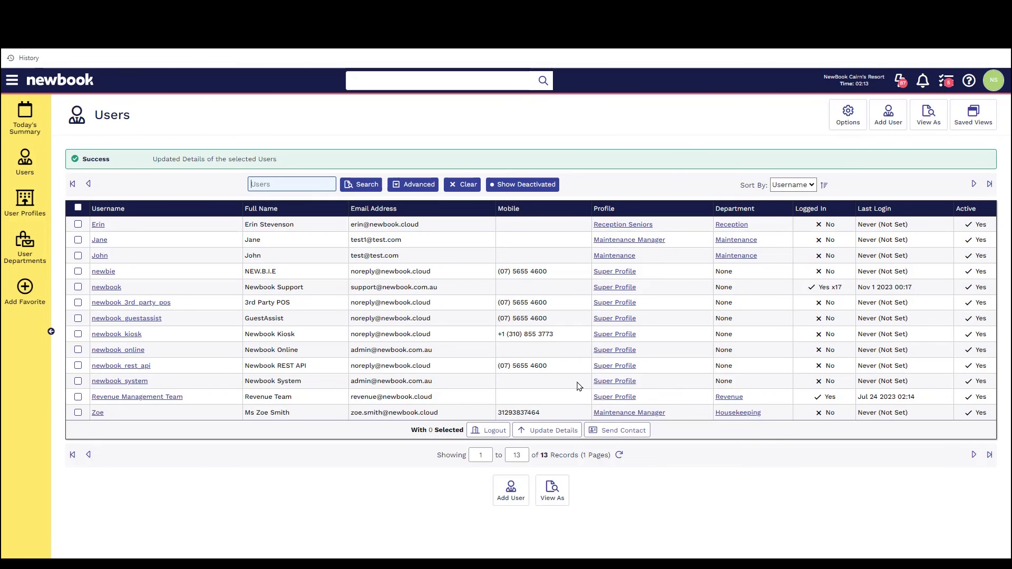
# Step: Log out and review the login page's Login Mode, Username, Password and Login Code fields
pyautogui.click(993, 81)
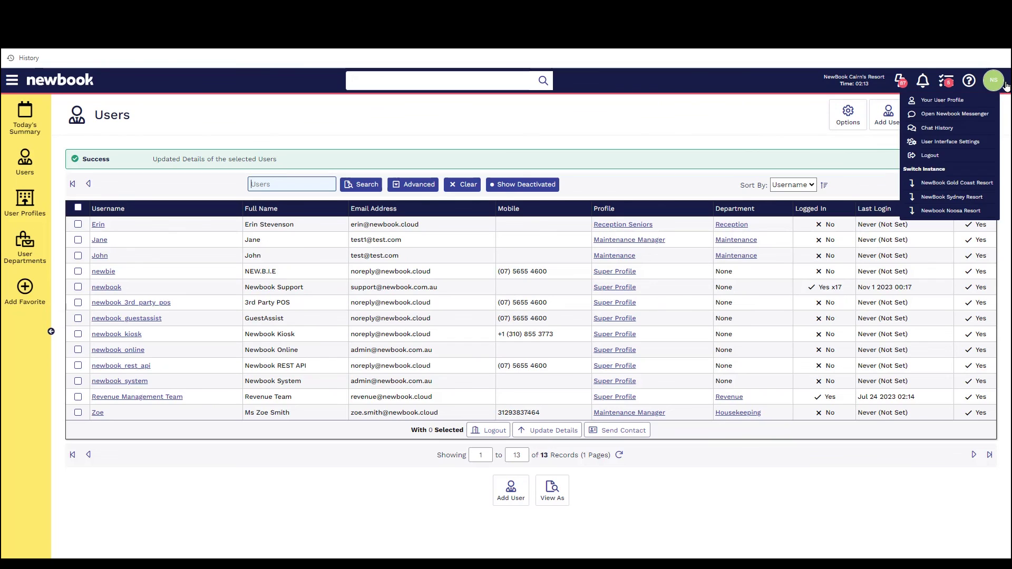
pyautogui.click(948, 156)
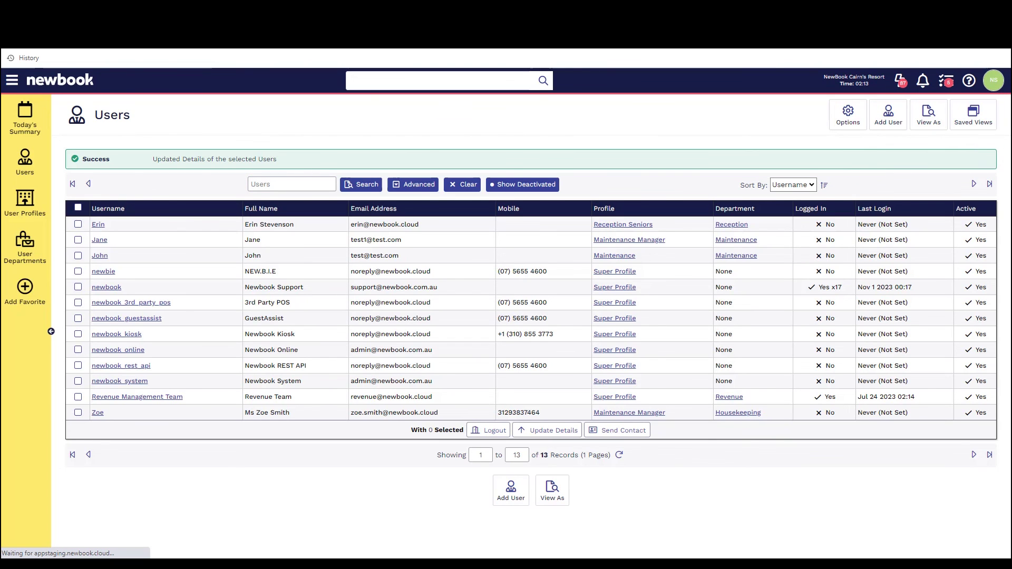
pyautogui.click(51, 266)
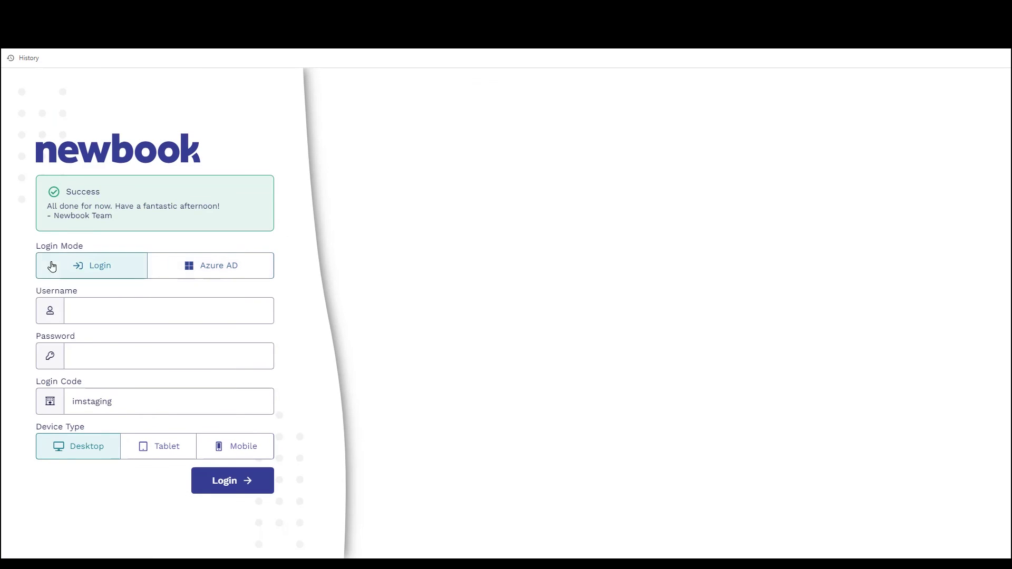
pyautogui.moveTo(35, 247); pyautogui.dragTo(83, 250)
pyautogui.moveTo(80, 291); pyautogui.dragTo(29, 291)
pyautogui.moveTo(83, 341); pyautogui.dragTo(33, 345)
pyautogui.click(36, 384)
pyautogui.tripleClick(35, 383)
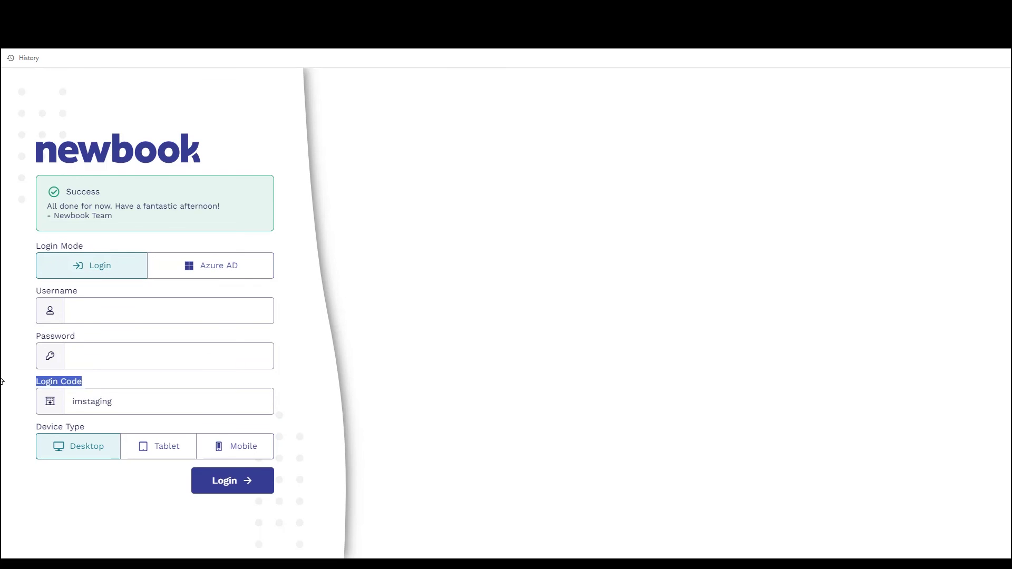
# Step: Switch the login mode to Azure AD and sign in with the entered login code
pyautogui.click(213, 271)
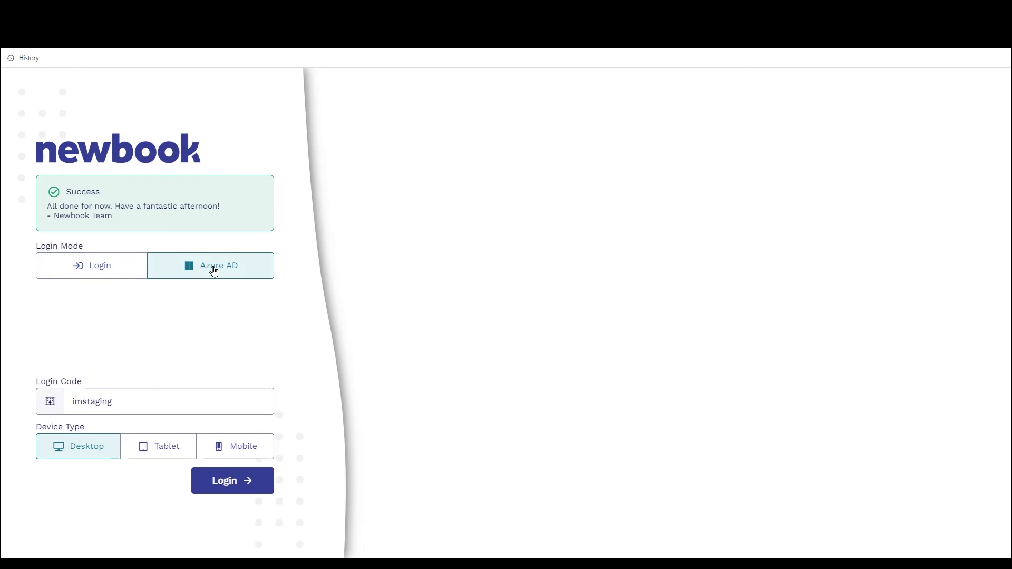
pyautogui.moveTo(140, 397); pyautogui.dragTo(68, 400)
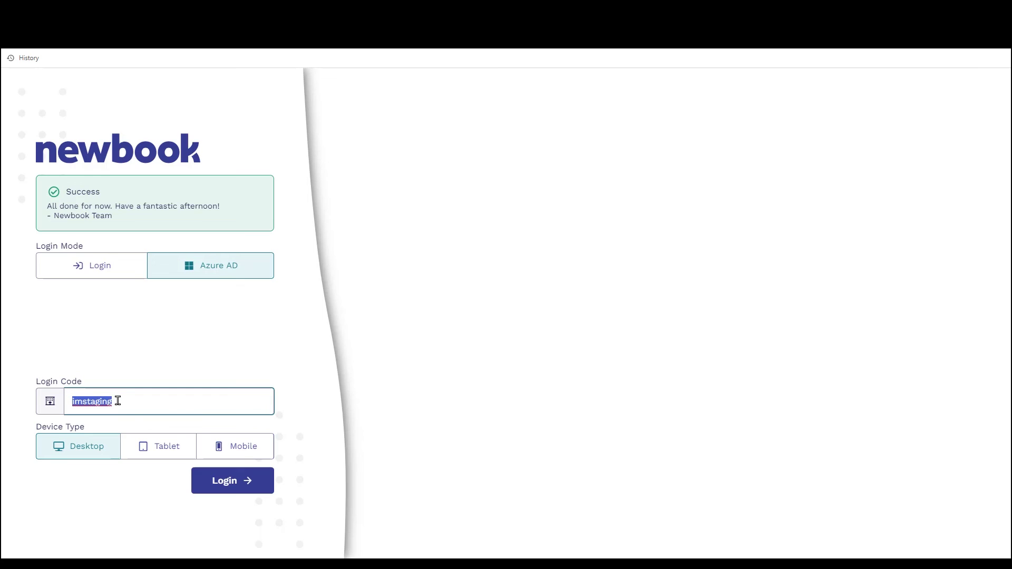
pyautogui.click(227, 481)
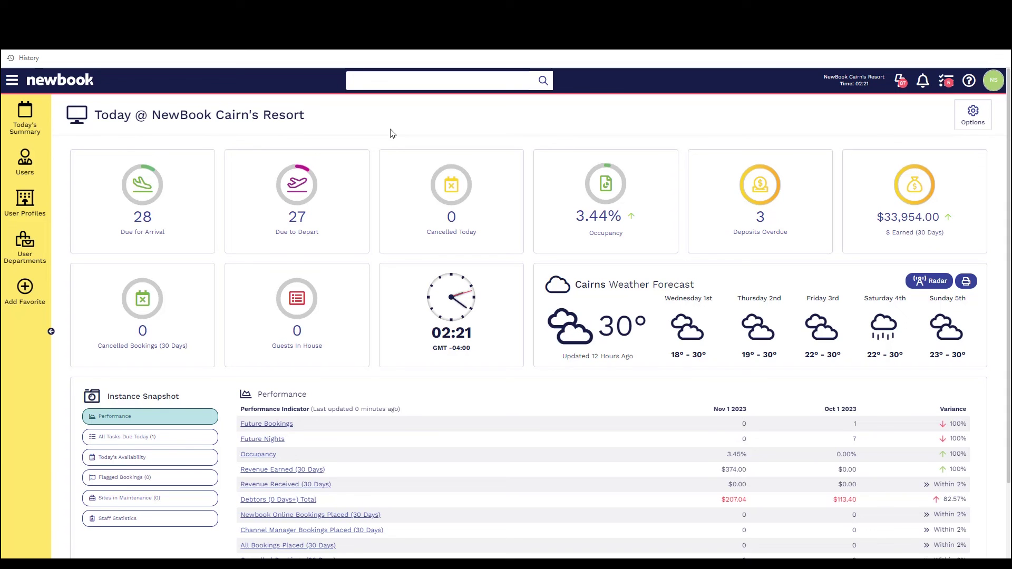
# Step: Open the Knowledge Base panel from the help icon to show its Recommended Articles
pyautogui.click(970, 82)
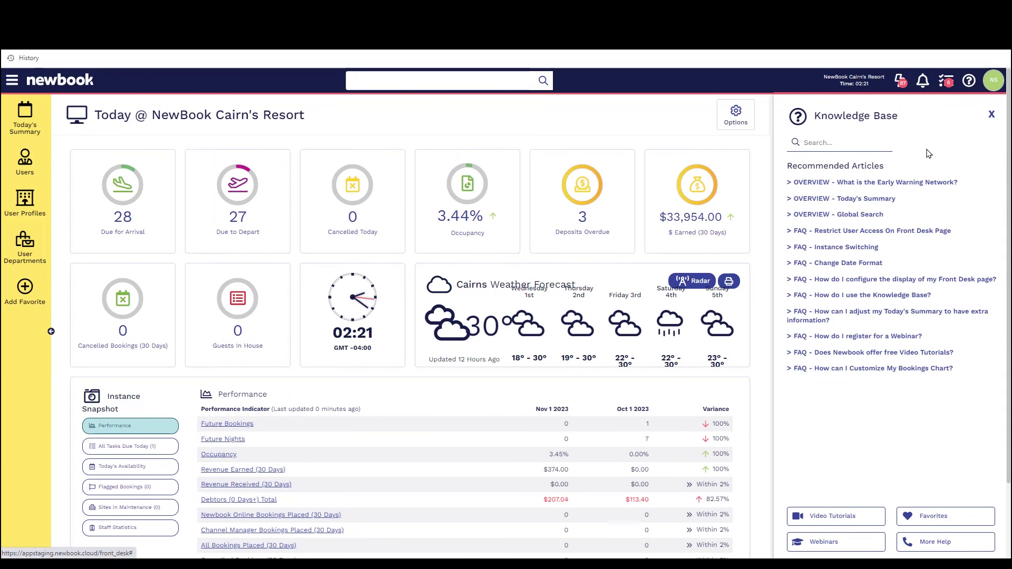
pyautogui.moveTo(886, 165); pyautogui.dragTo(775, 167)
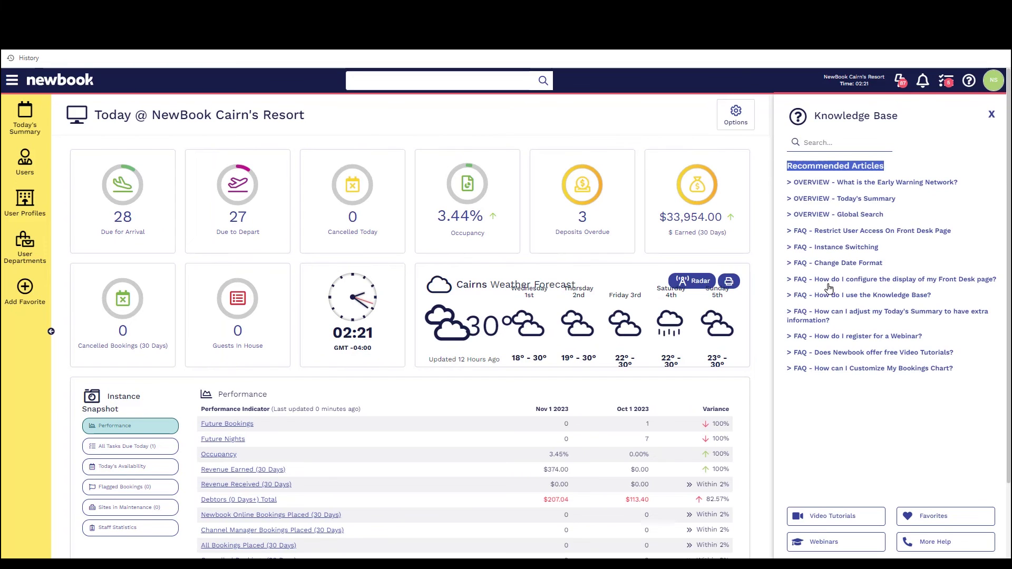